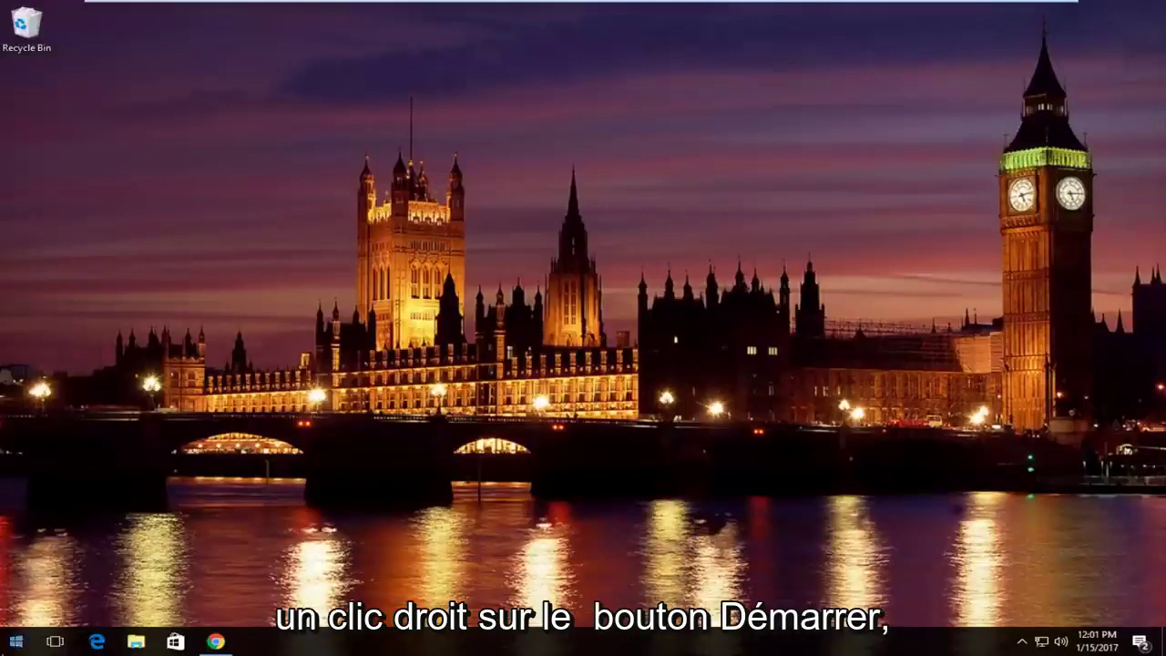
Step: Open Command Prompt with administrator rights and run ipconfig /release to release the current IP address
right_click(16, 641)
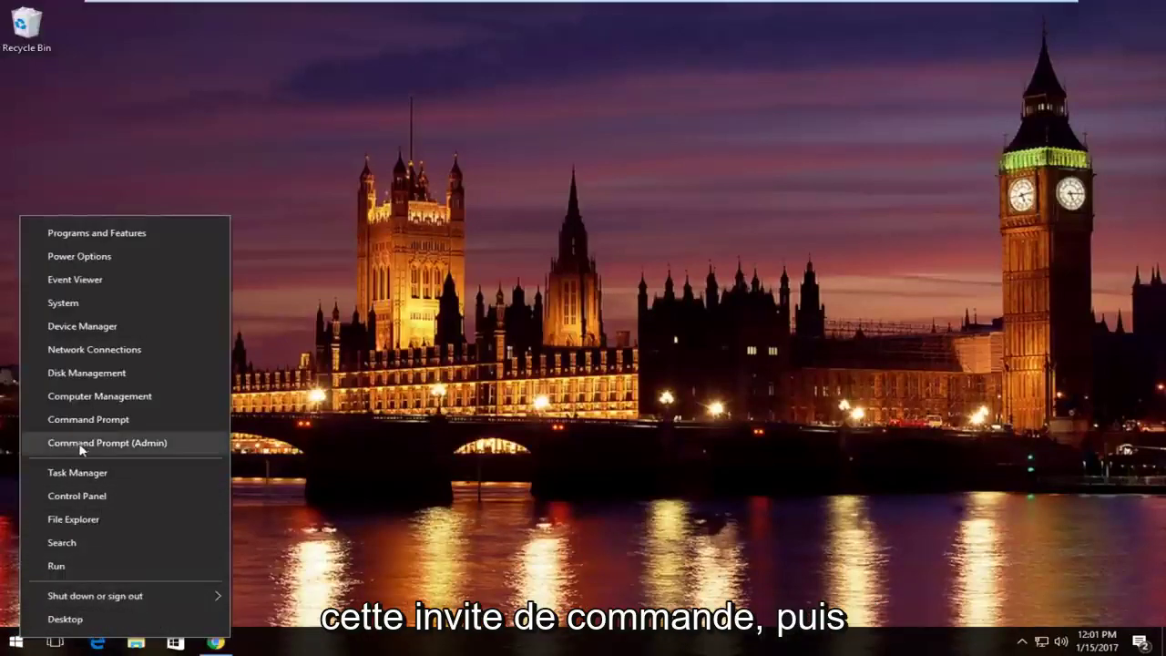
click(138, 448)
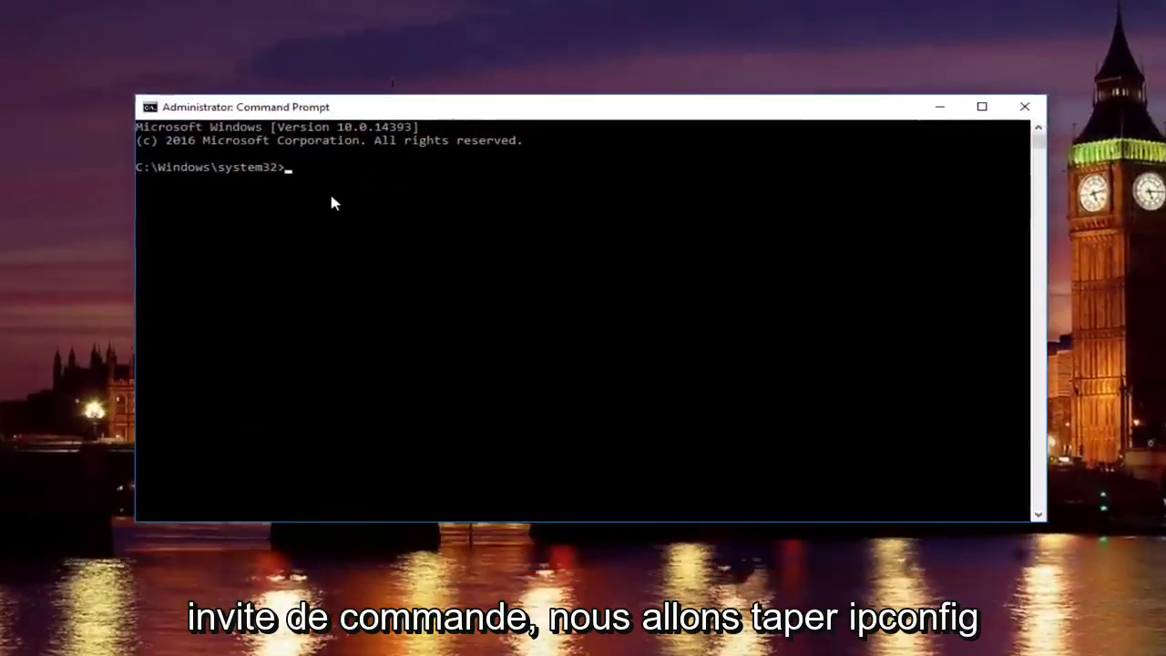
text(ipconfig )
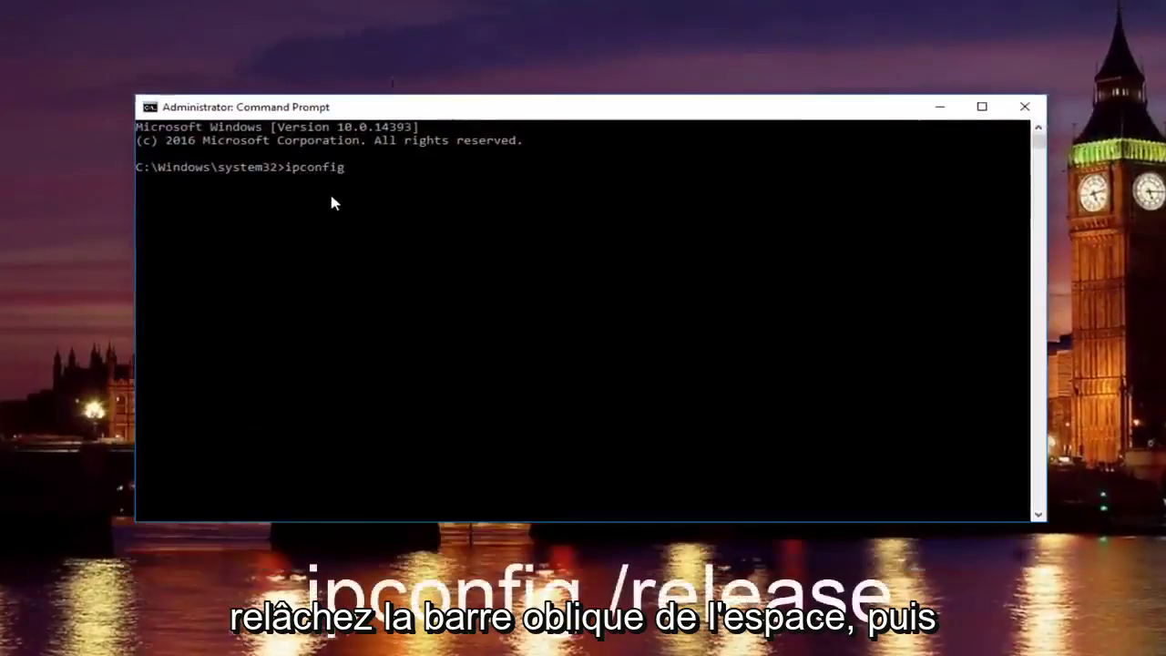
text(/release)
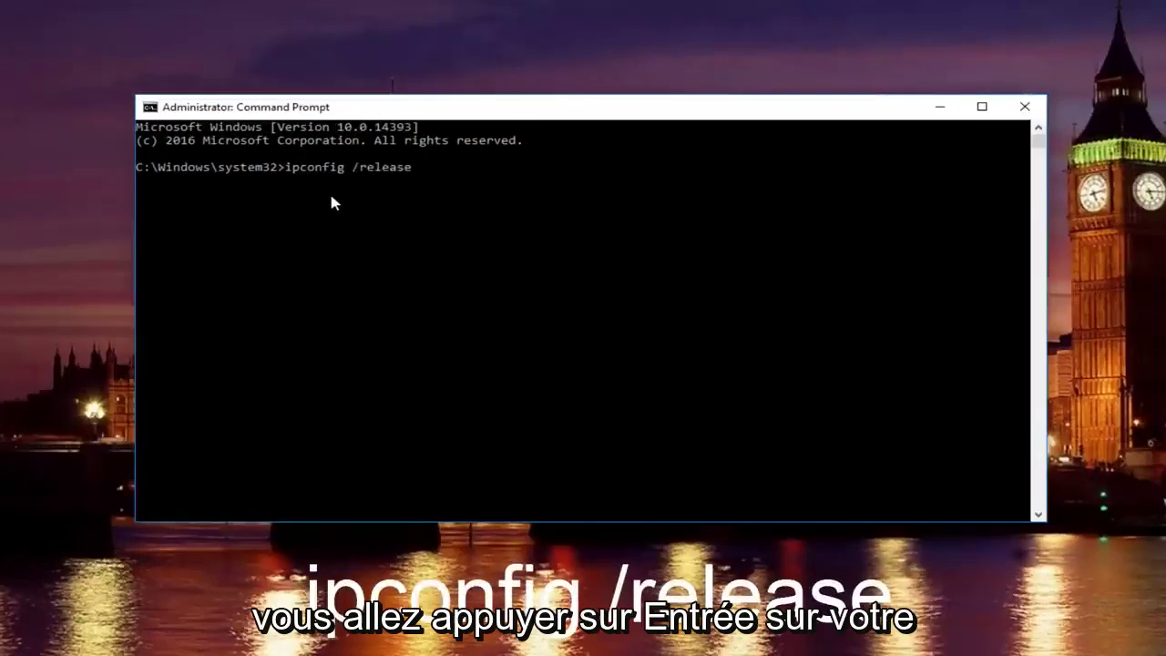
key(Return)
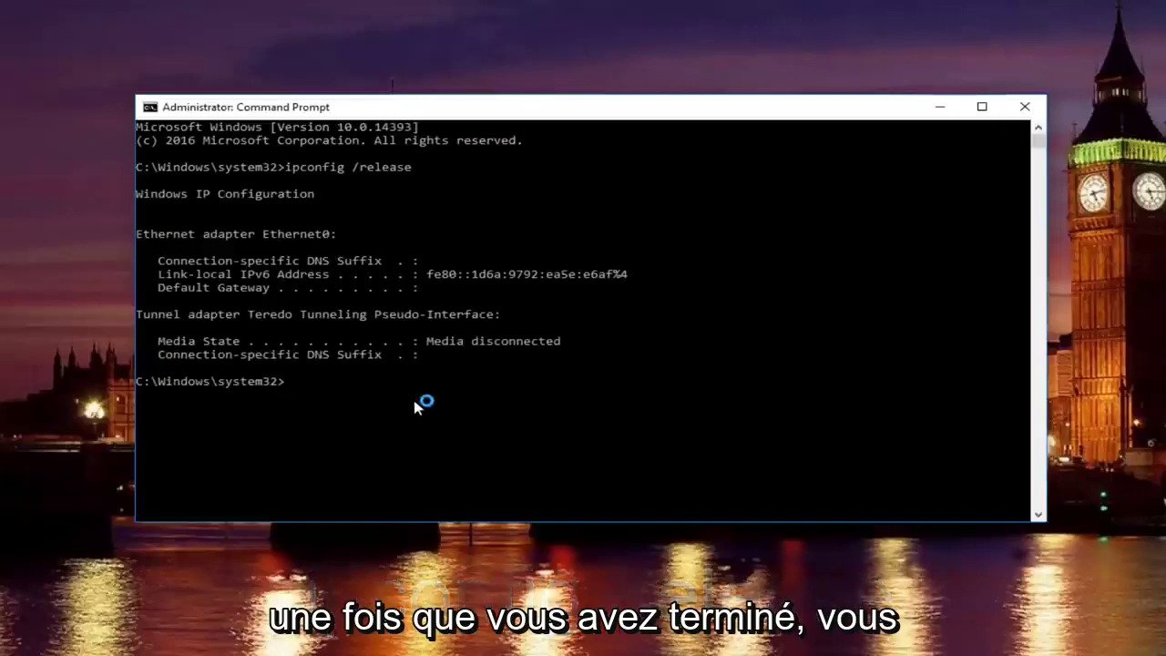
Step: Run ipconfig /all to display the full IP configuration of every network adapter
text(ipcon)
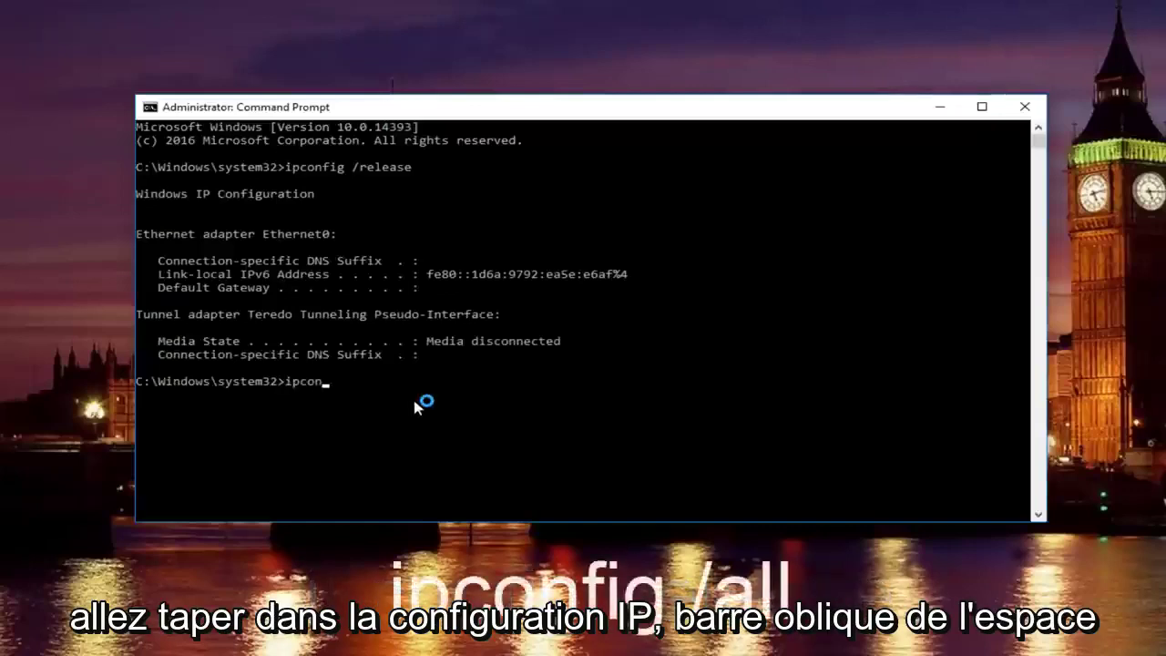
text(fig /)
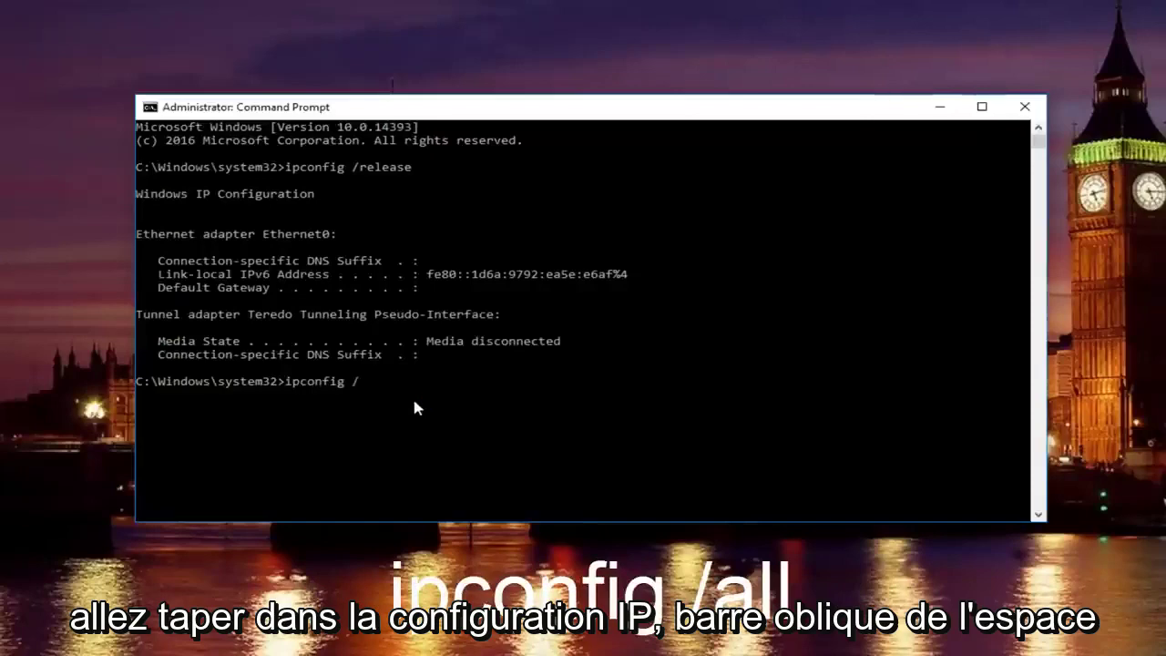
text(all)
key(Return)
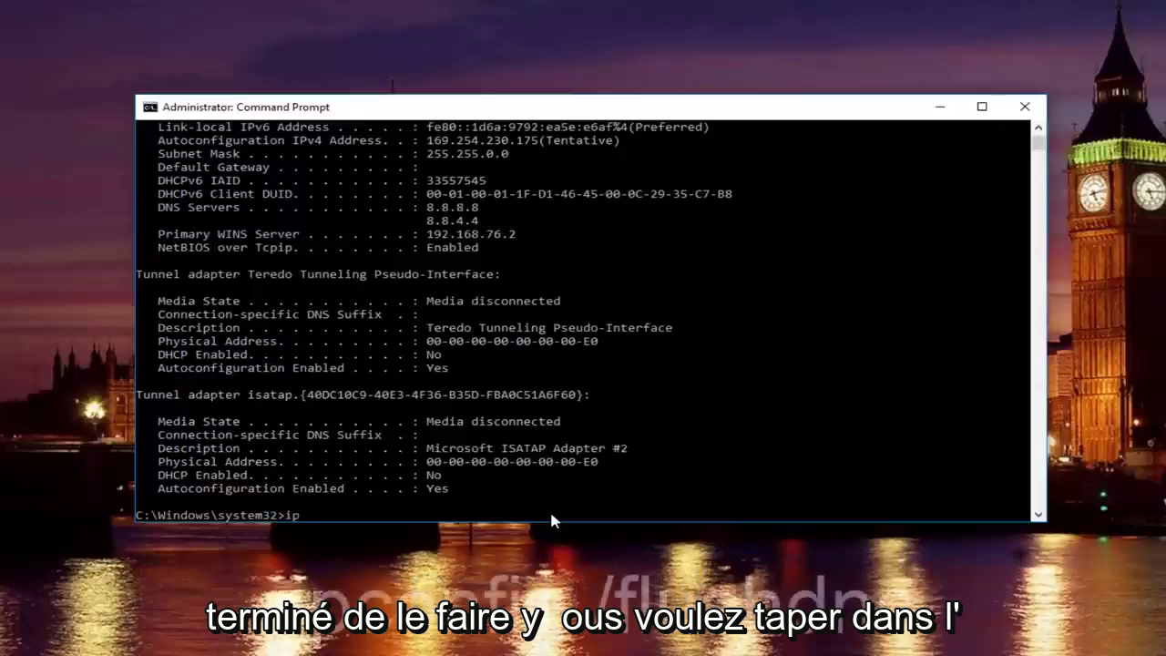
Step: Clear the DNS resolver cache by running ipconfig /flushdns
text(ipconfig)
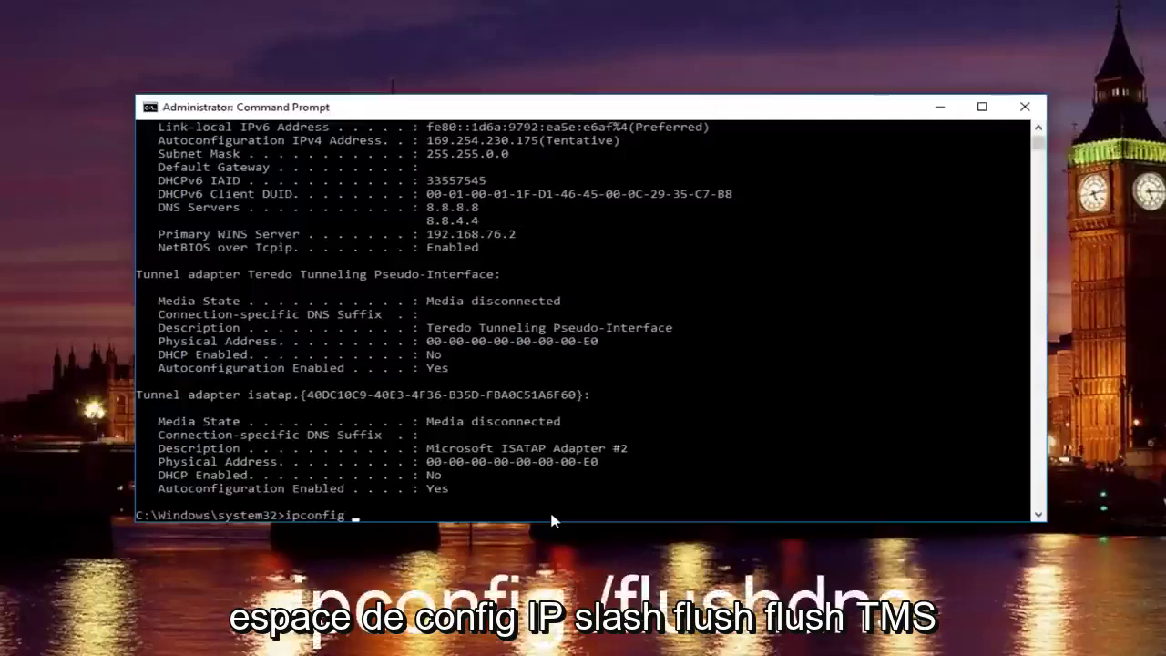
text( /fl)
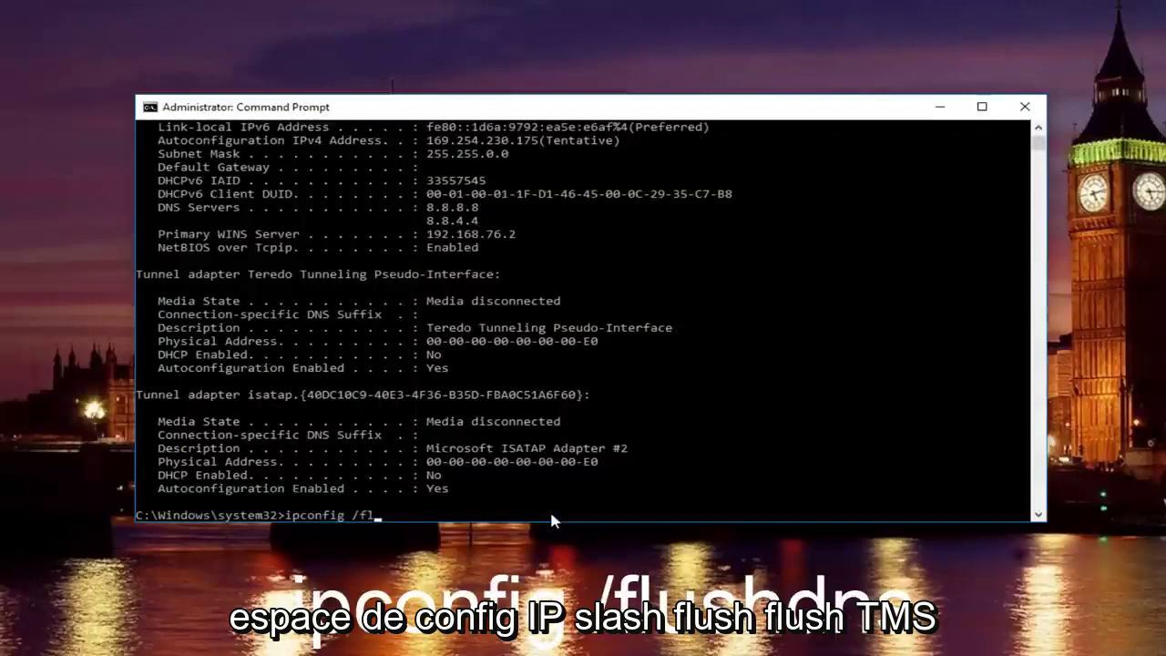
text(ushdns)
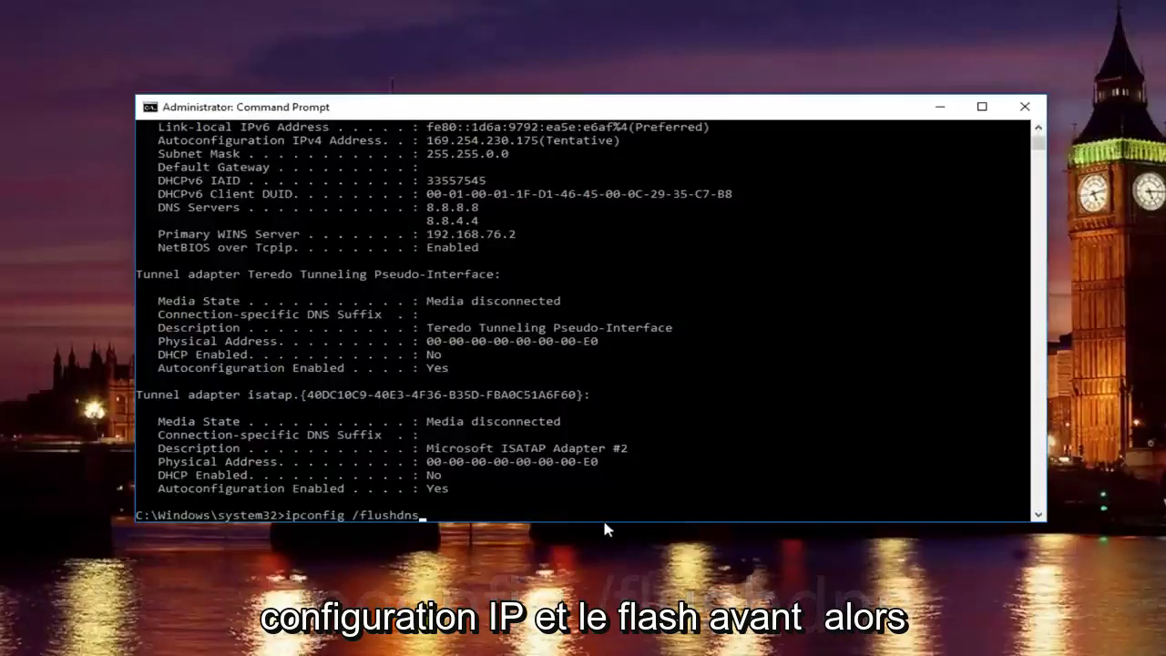
key(Return)
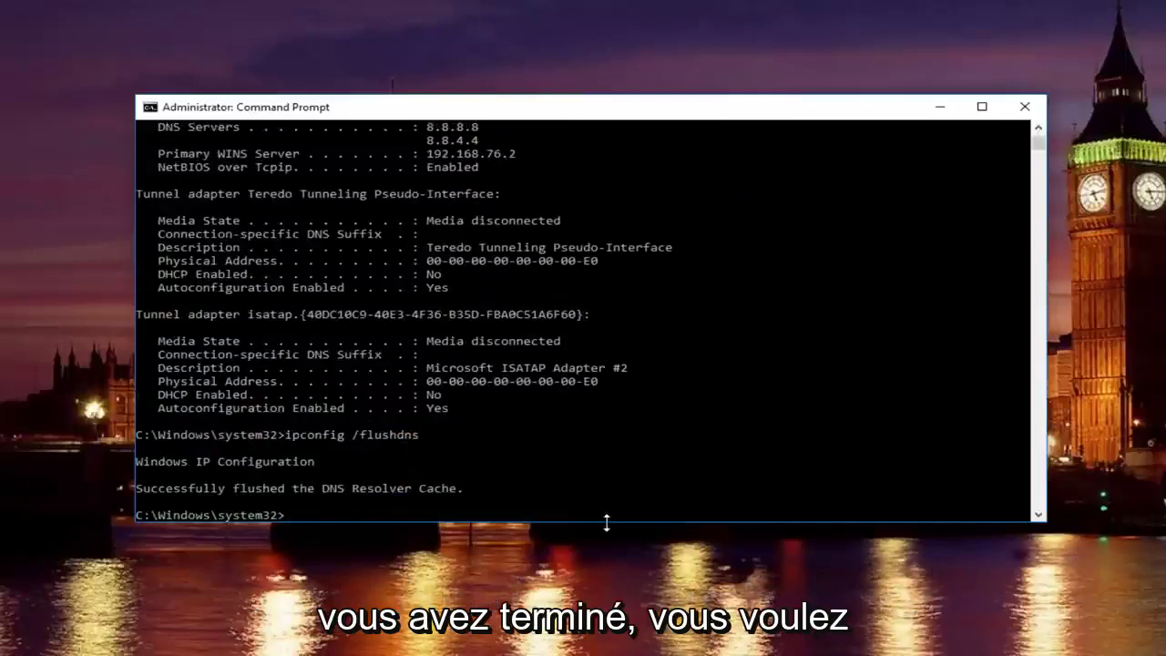
Step: Request a fresh IP address lease by running ipconfig /renew
text(ipconfig)
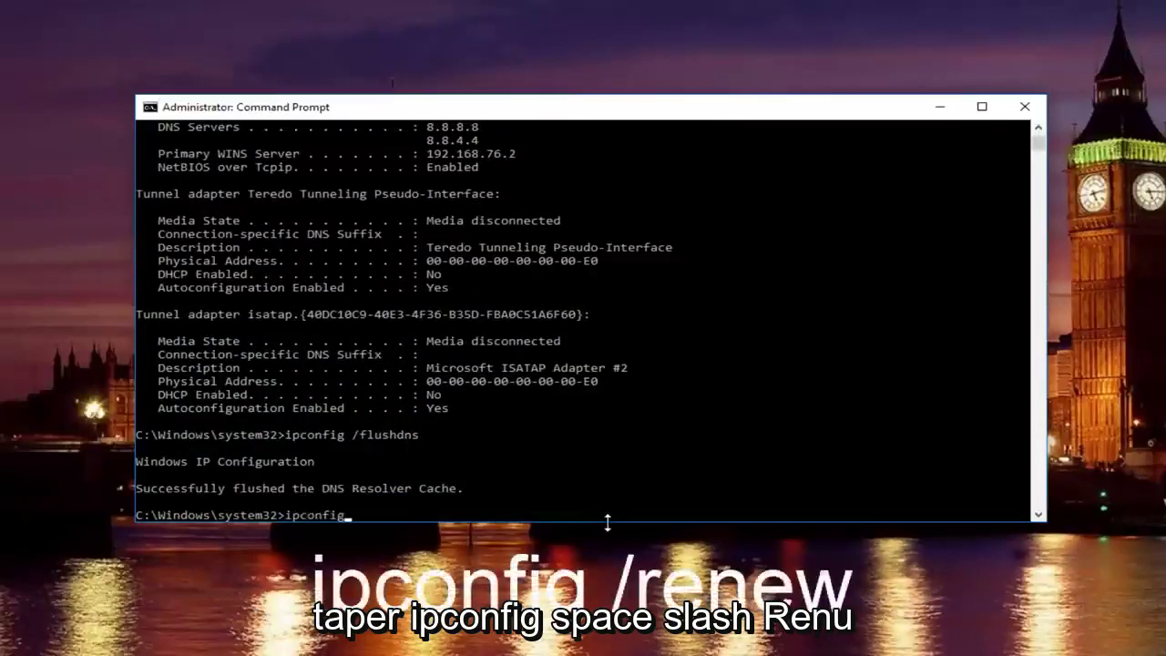
text( /renew)
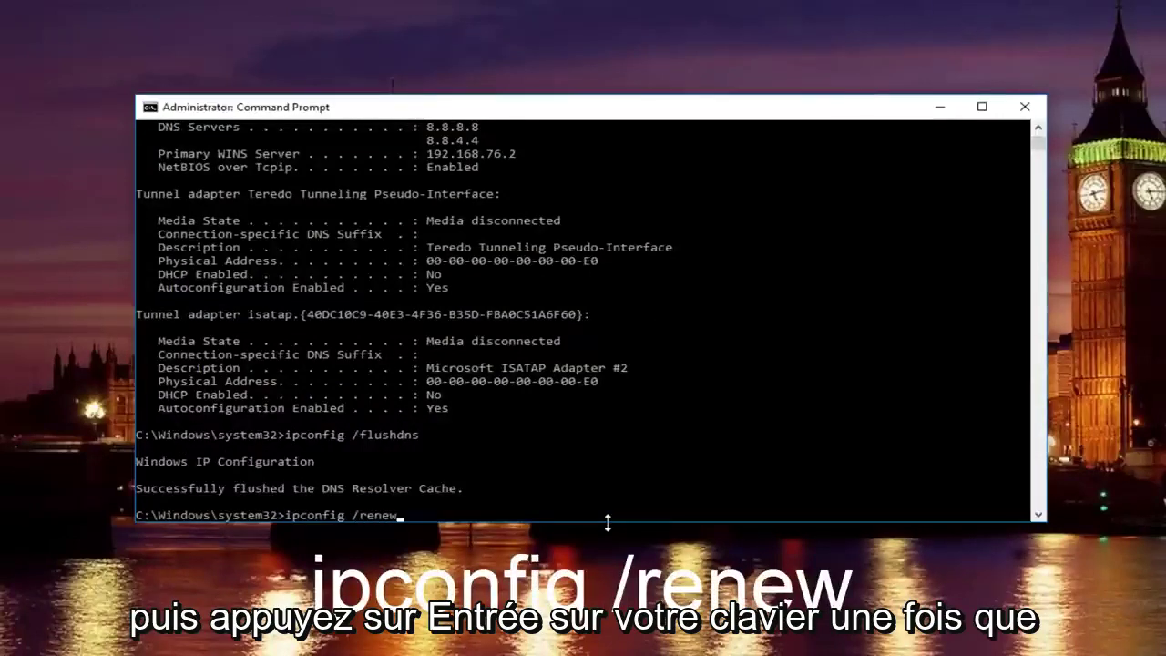
key(Return)
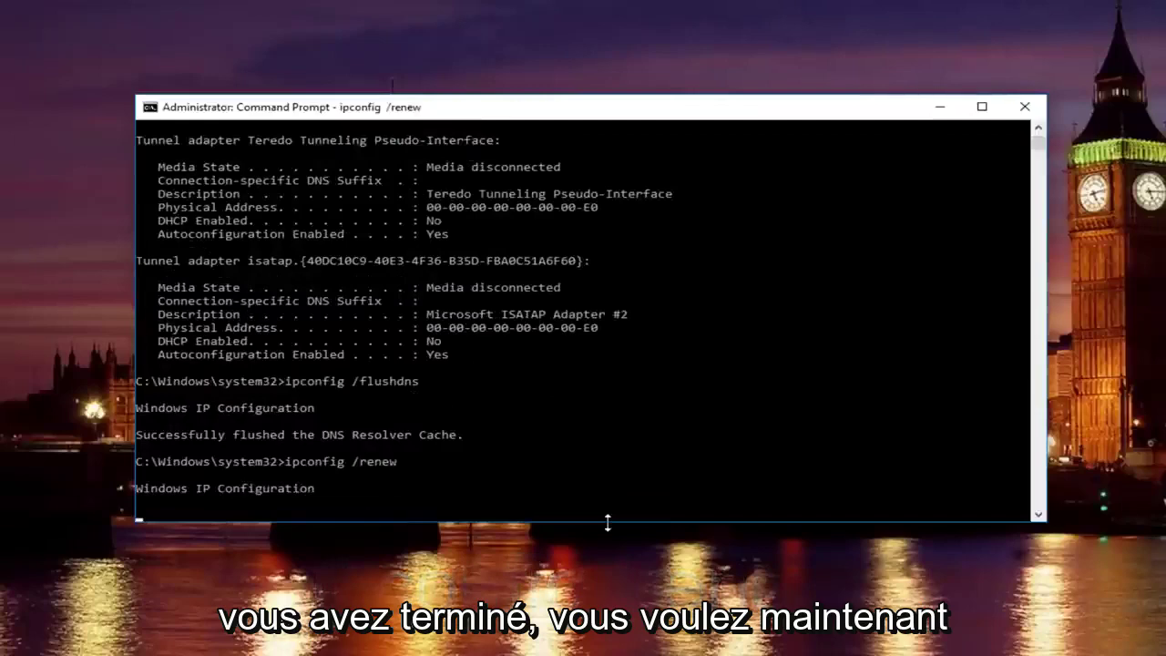
Step: Run the command netsh int ip set dns at the system32 prompt
text(ne)
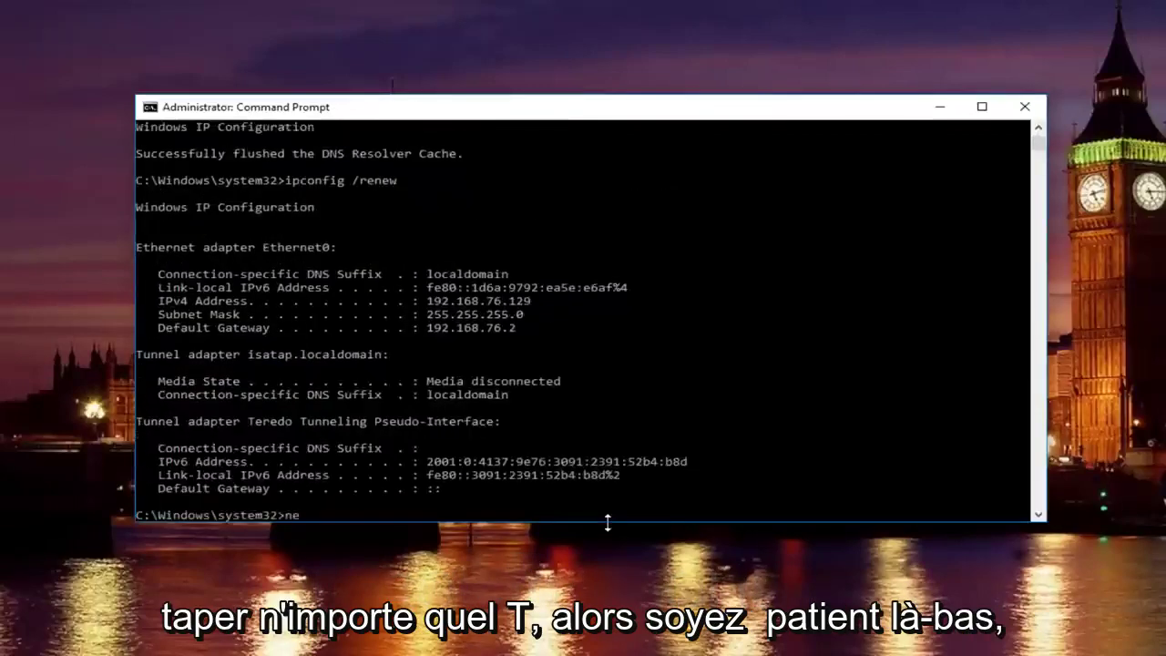
key(BackSpace)
key(BackSpace)
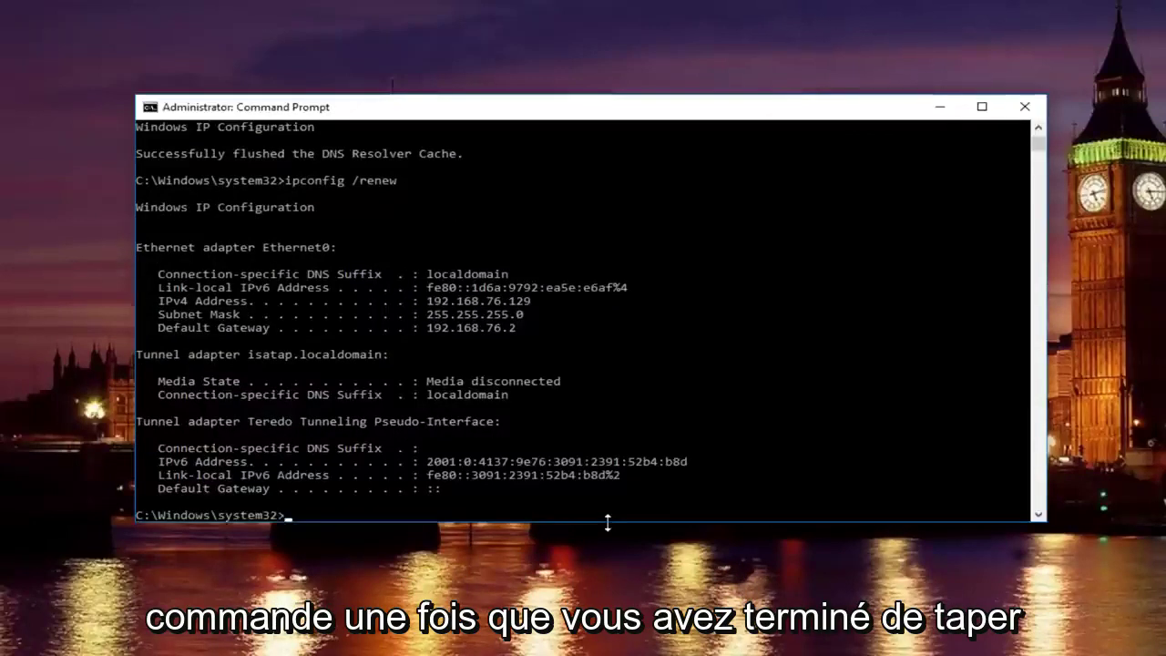
text(ne)
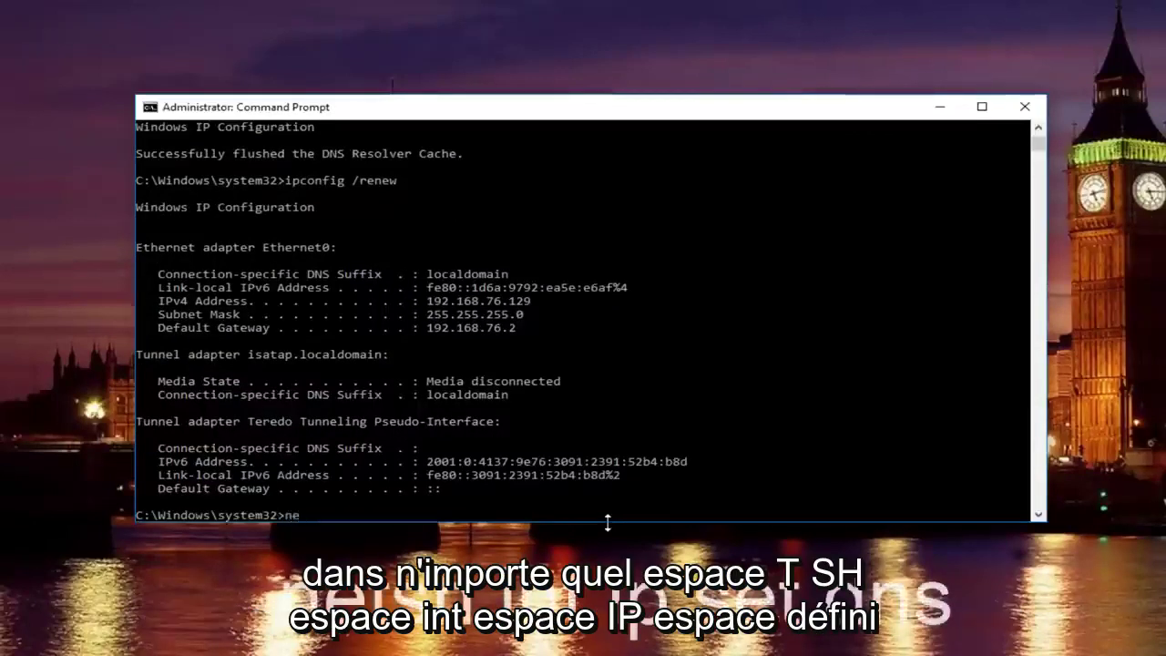
text(tsh)
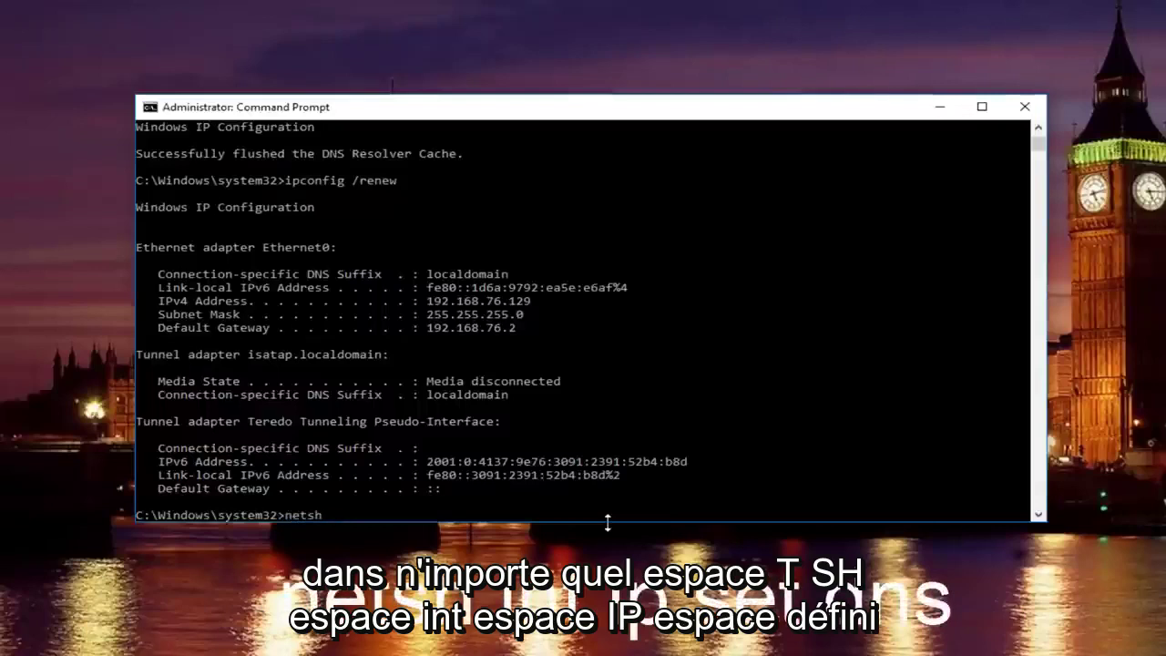
text( int ip set )
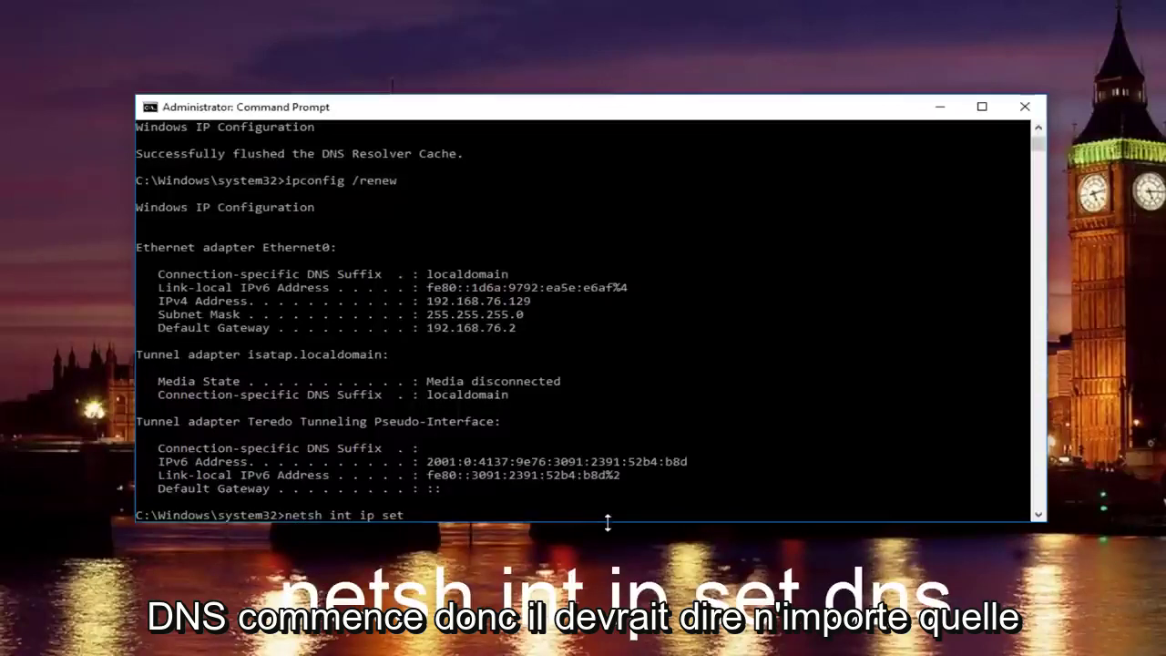
text(dns)
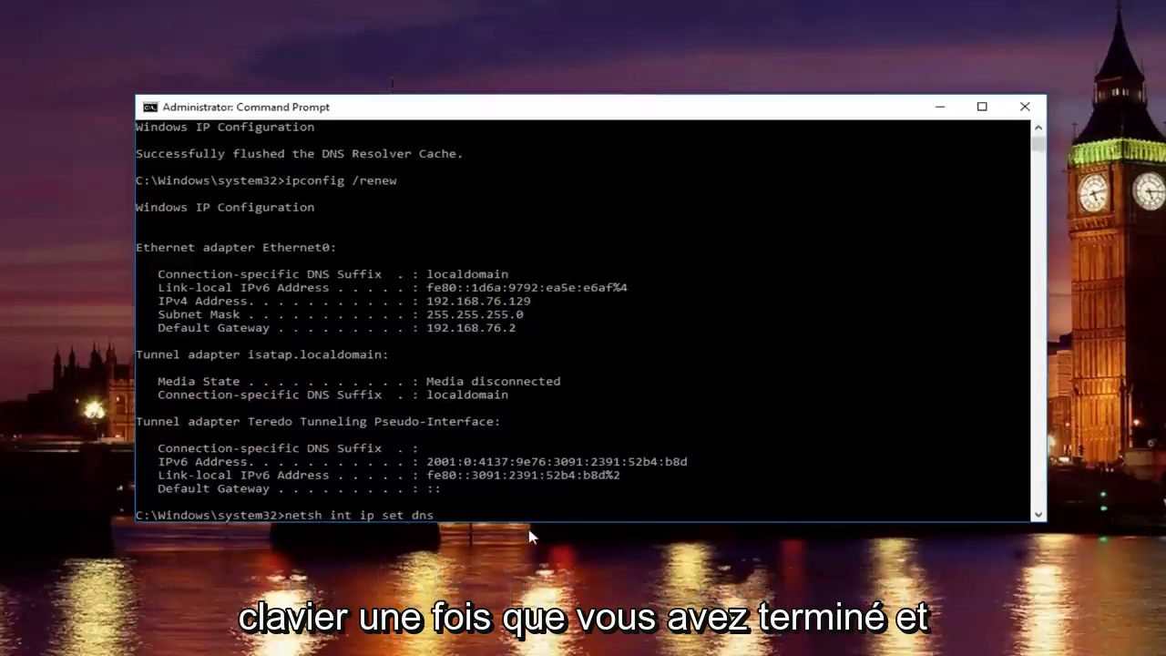
key(Return)
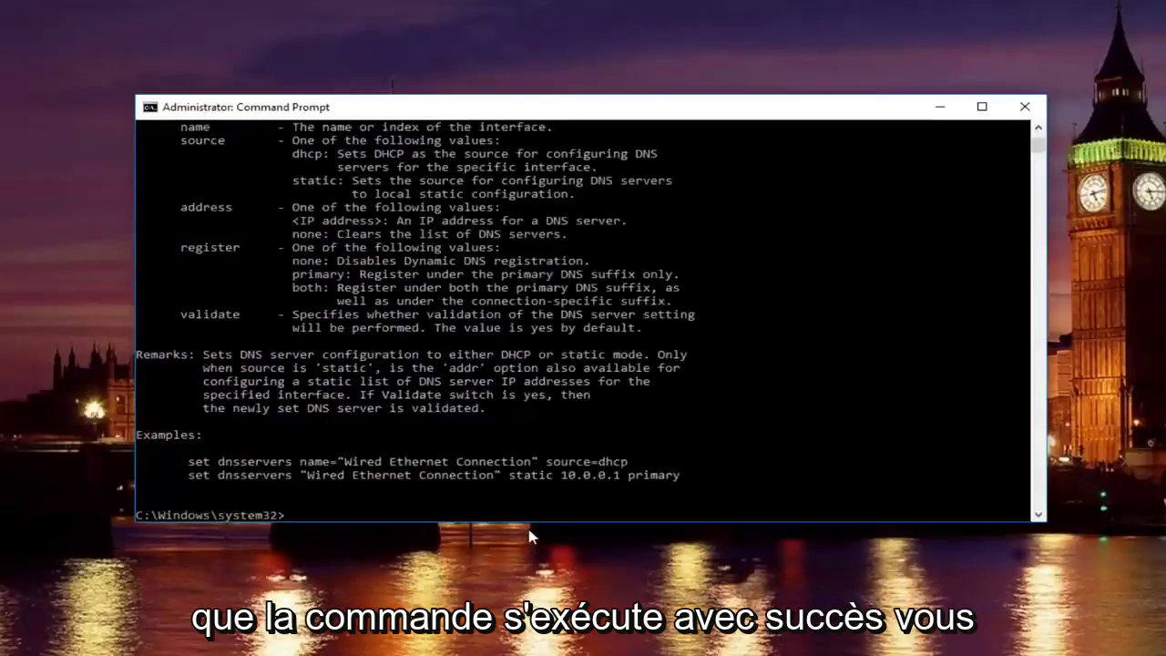
Step: Reset the Winsock catalog by running netsh winsock reset
text(nets)
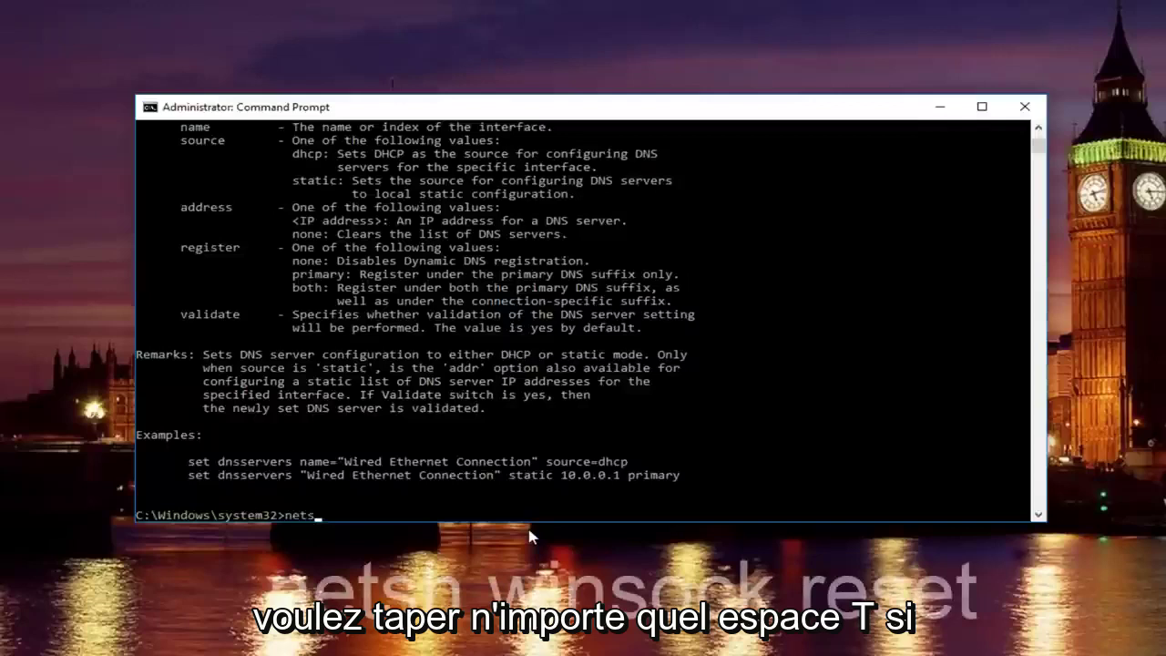
text(h winsoc)
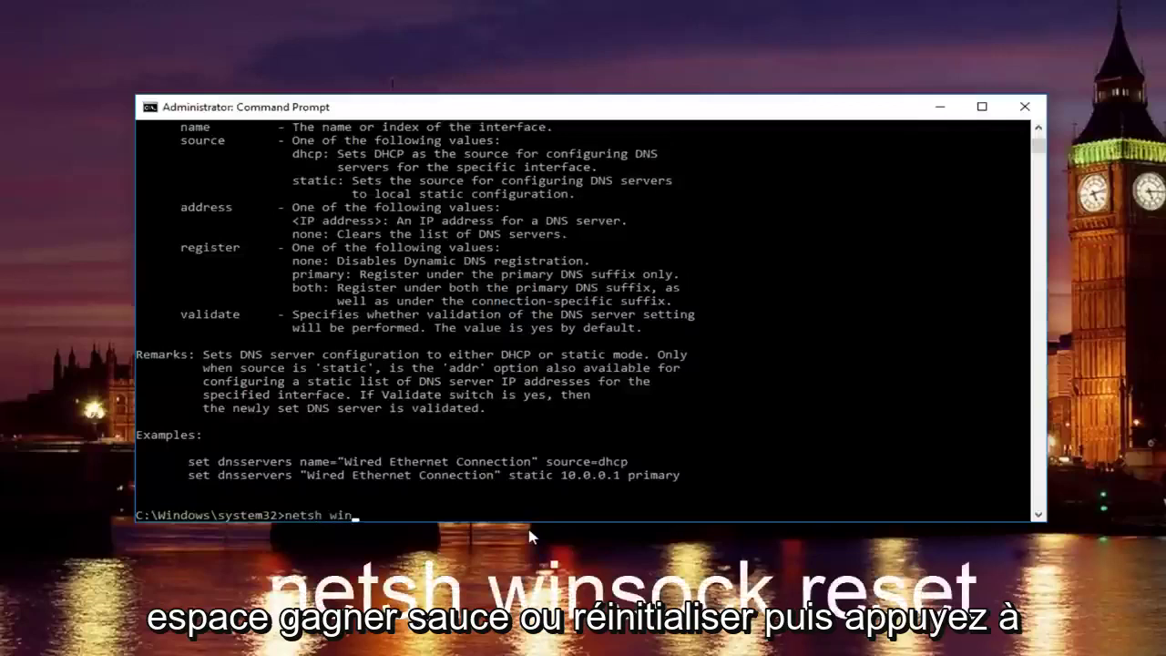
text(k reset)
key(Return)
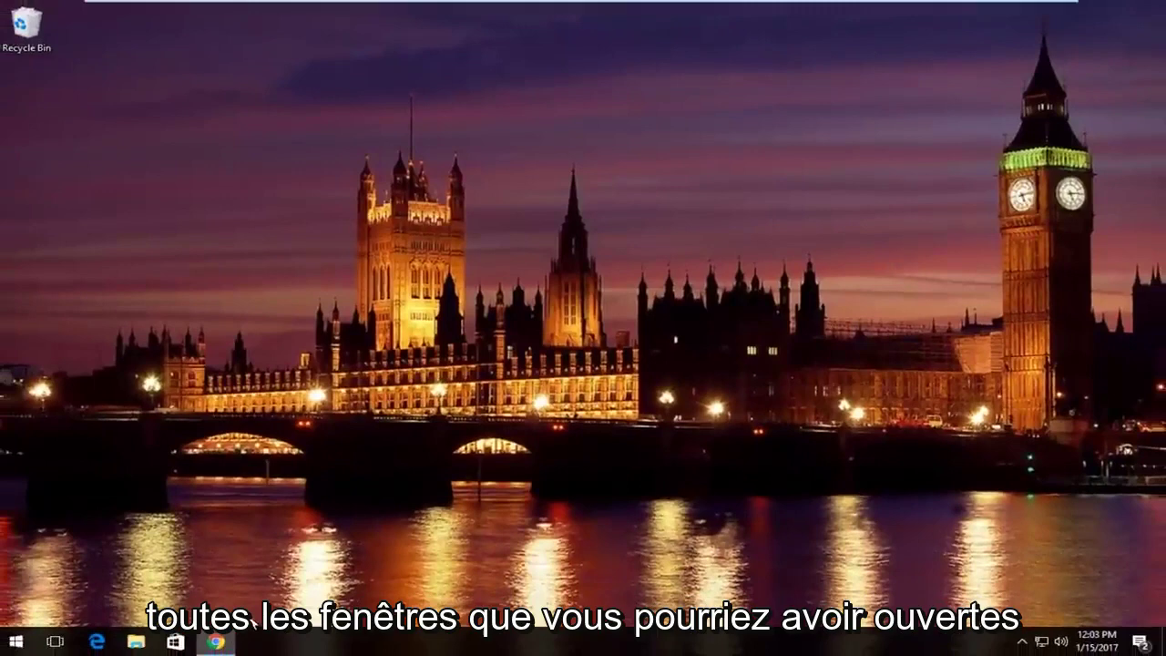
Step: Close the Chrome browser that is still running and restart the computer
right_click(215, 642)
key(Escape)
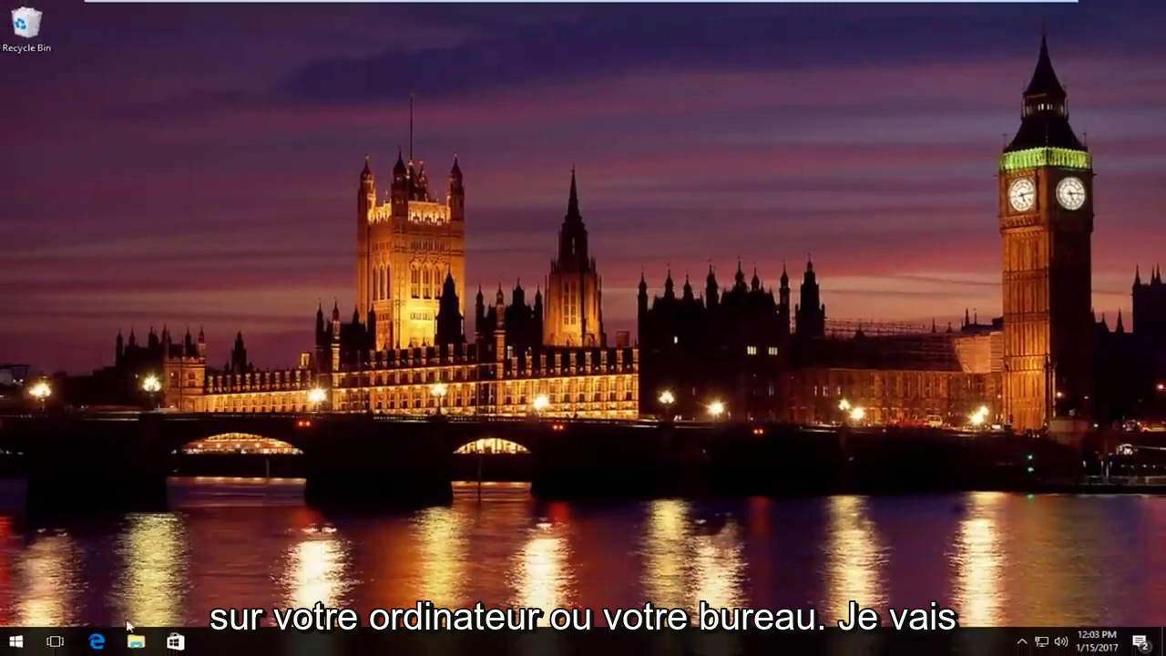
click(13, 643)
click(16, 608)
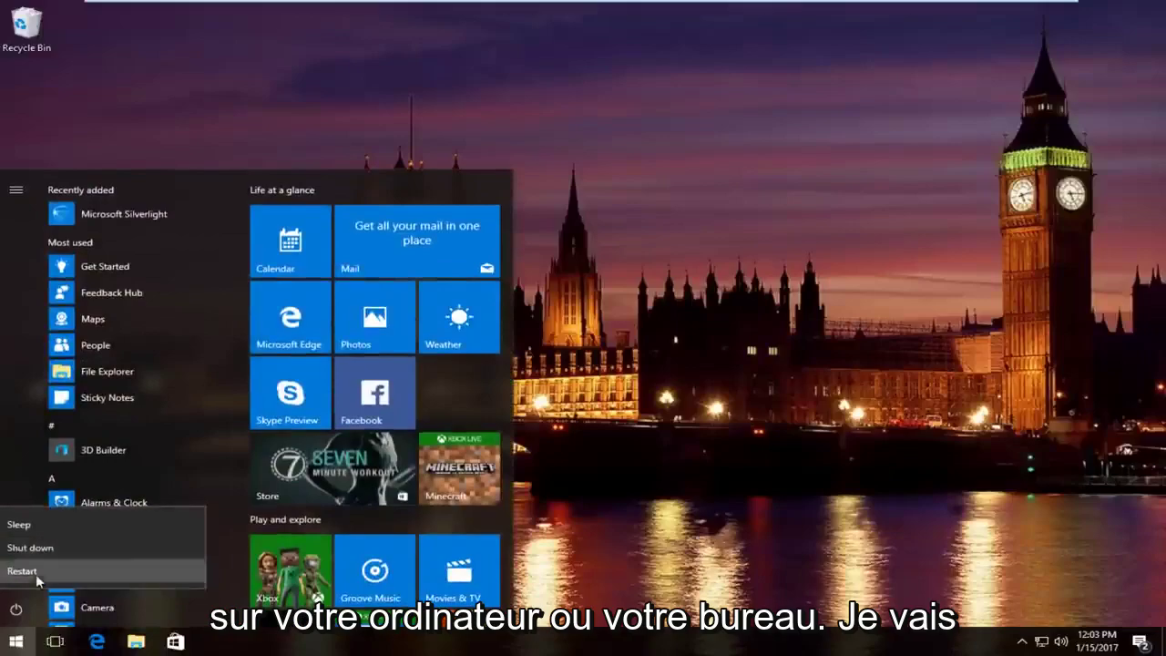
click(108, 567)
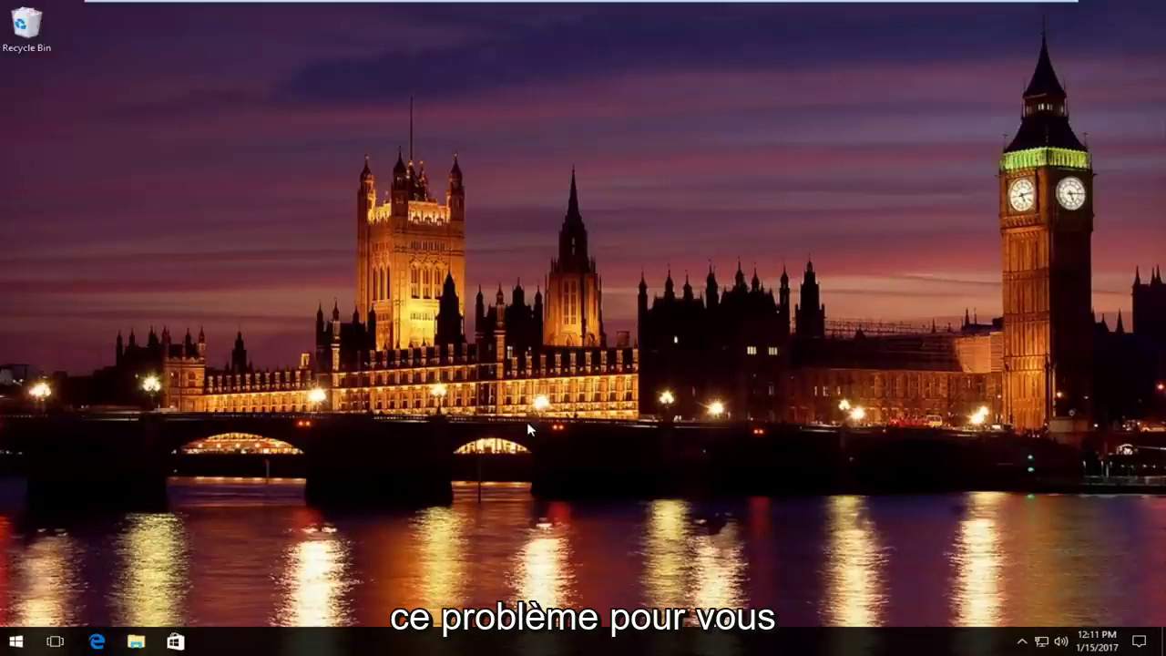
Step: Search Windows for "network and sharing center", open it, and bring up its adapter settings
click(23, 643)
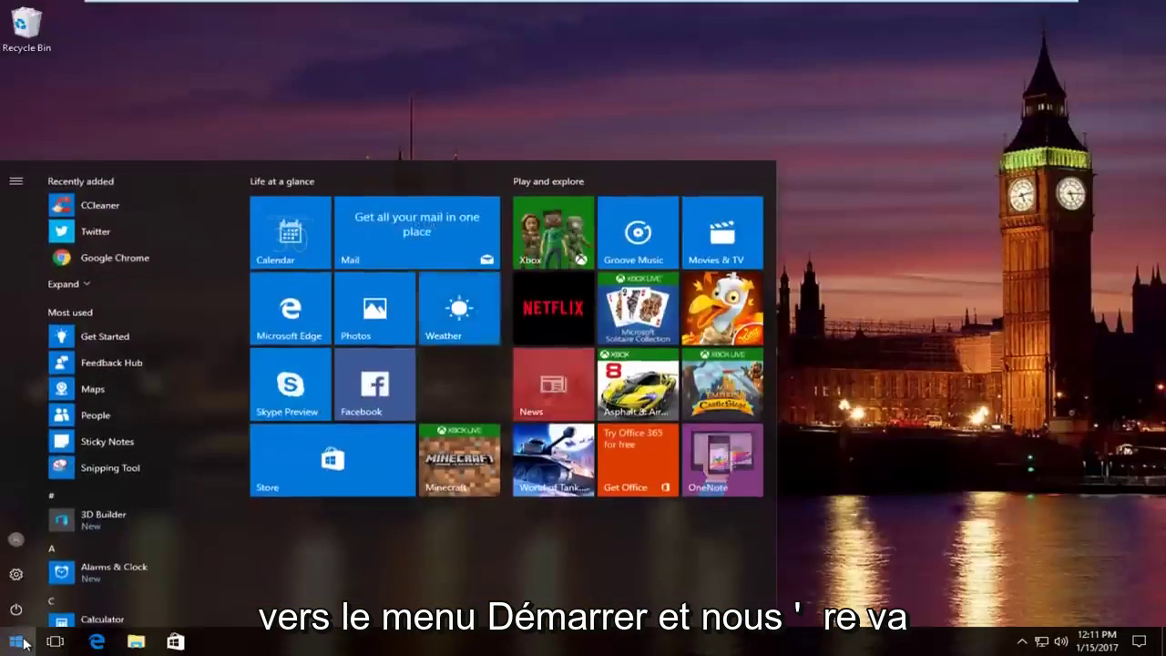
text(network a)
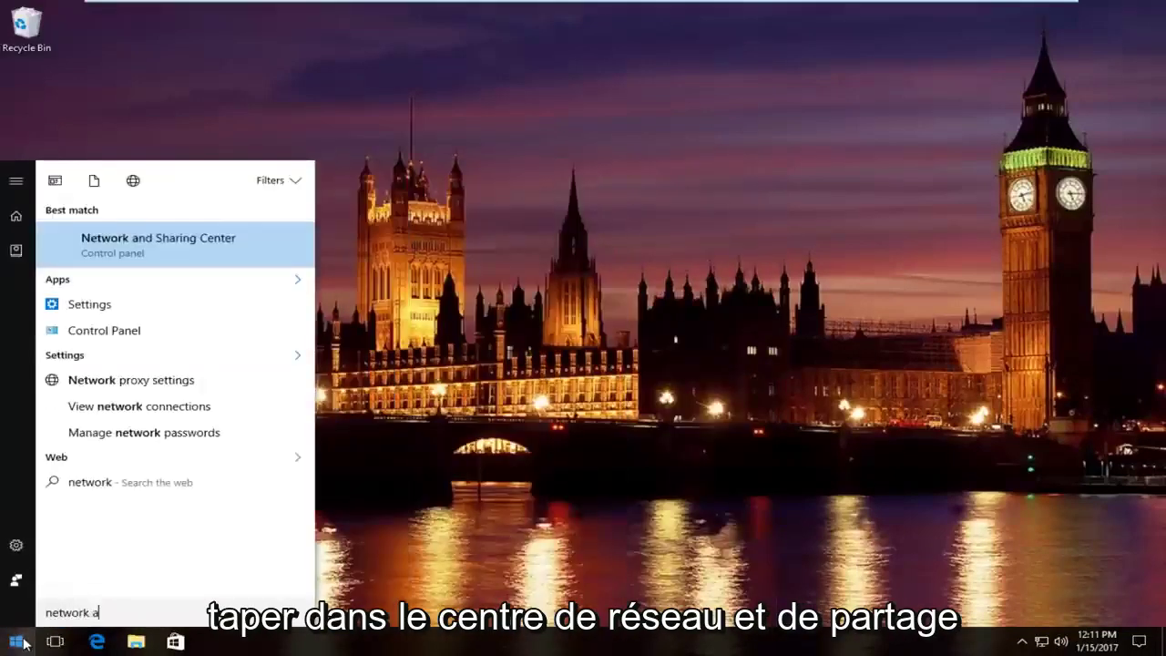
text(nd sharing center)
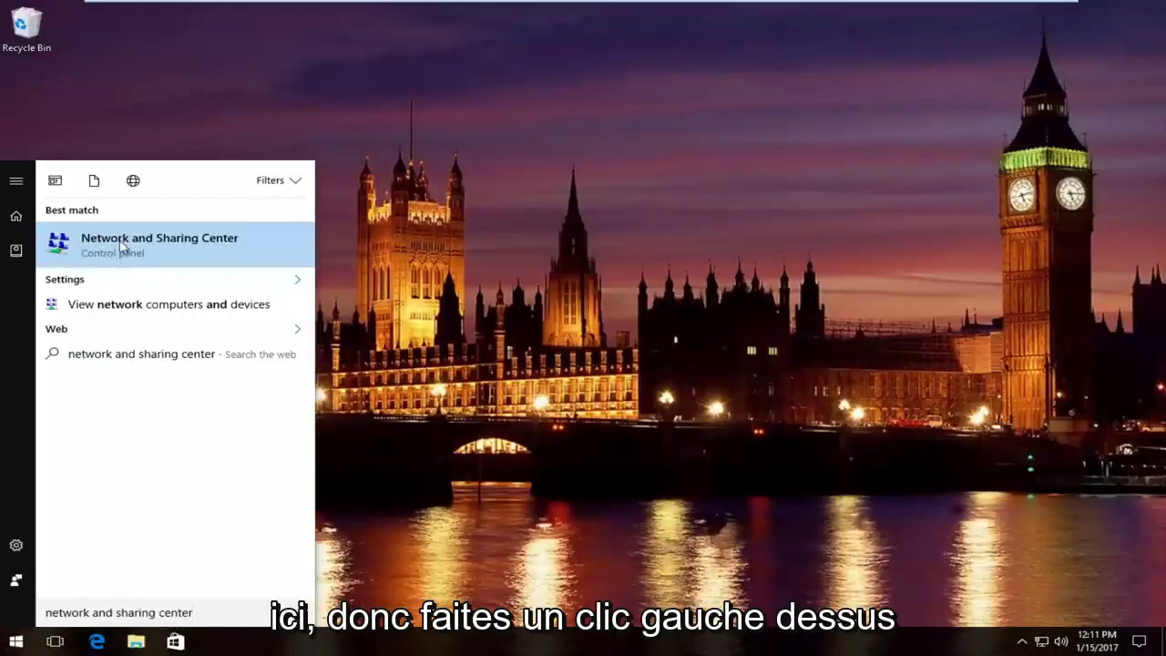
click(131, 258)
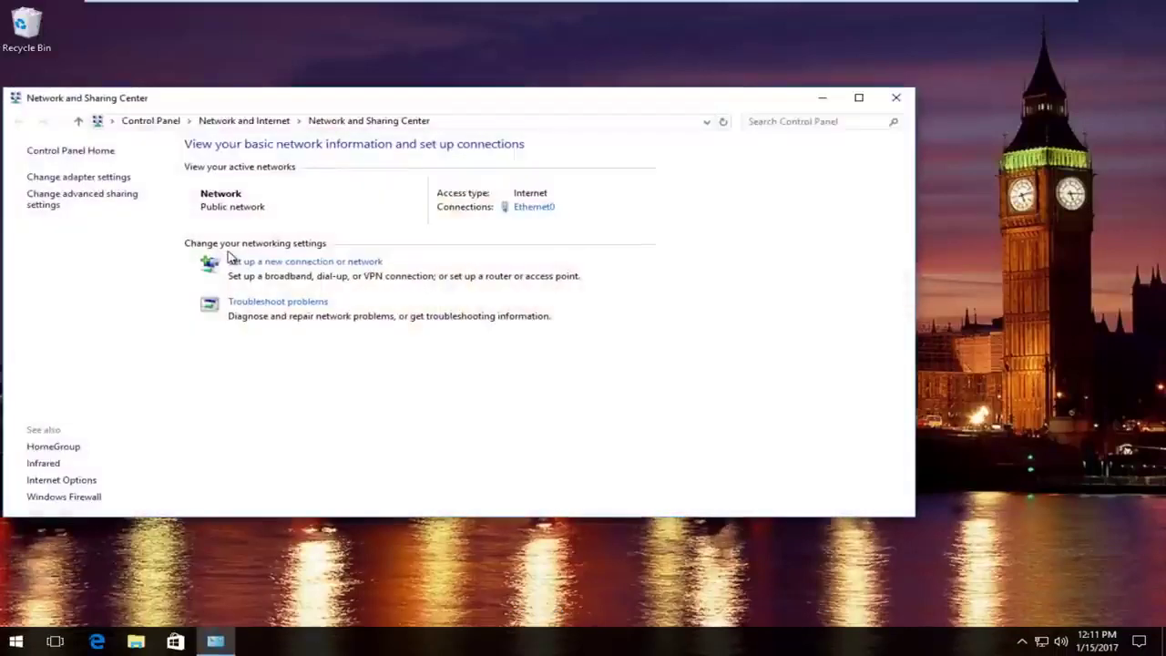
drag(383, 98, 506, 102)
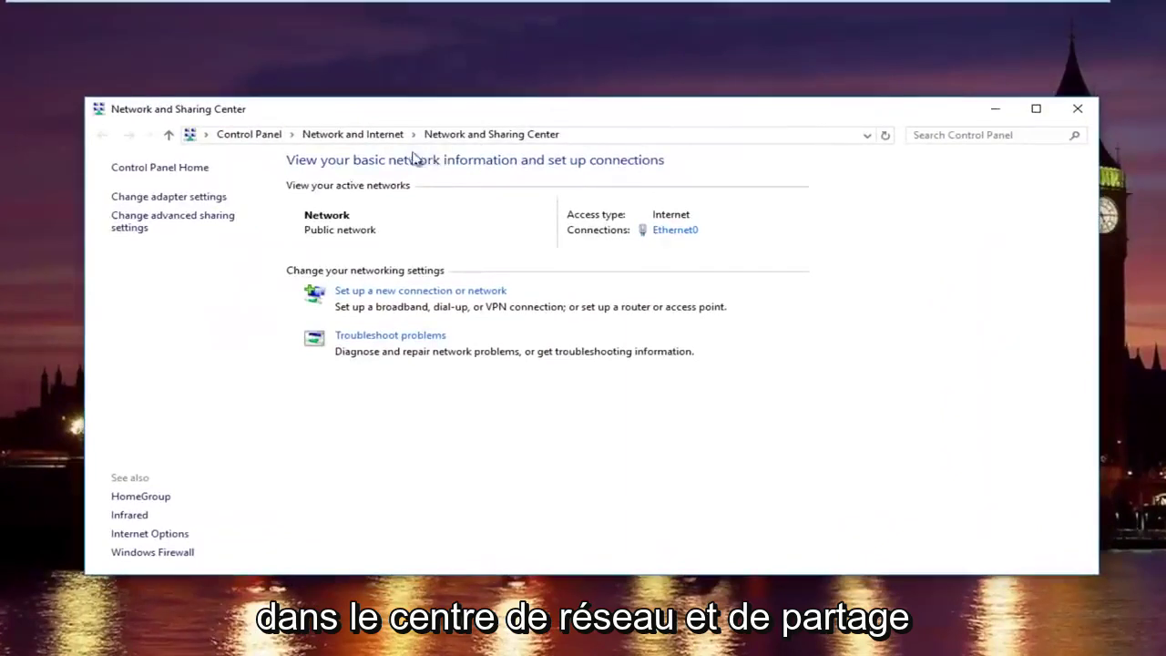
click(173, 199)
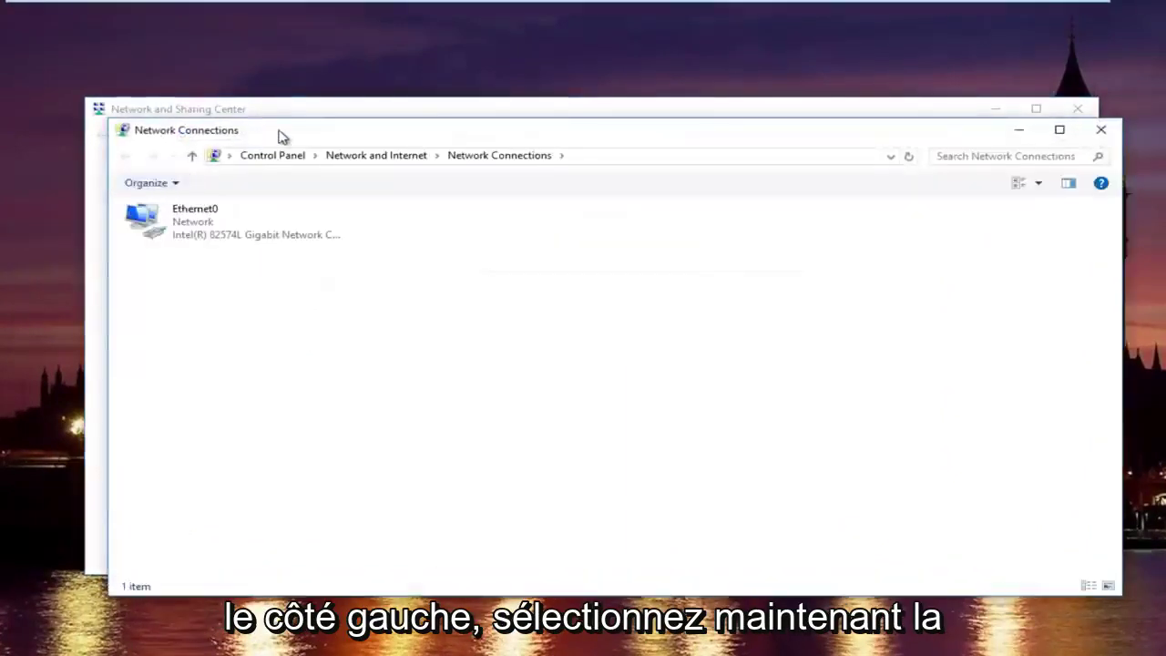
drag(282, 135, 265, 115)
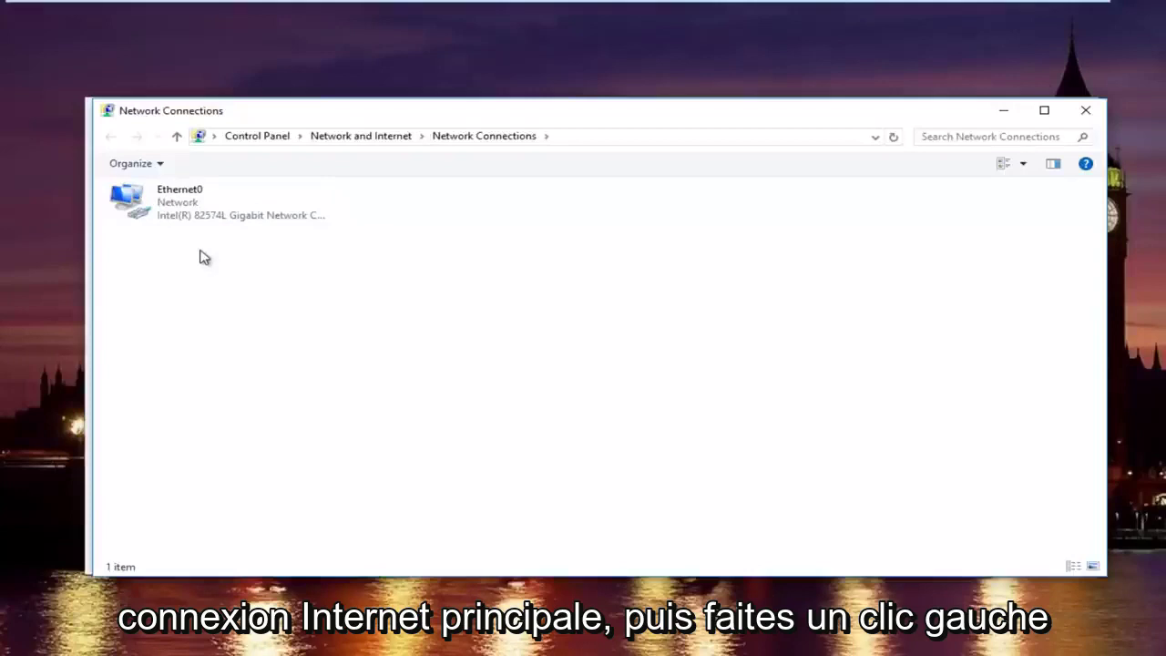
Step: Open the Internet Protocol Version 4 (TCP/IPv4) properties of the Ethernet0 connection
right_click(189, 224)
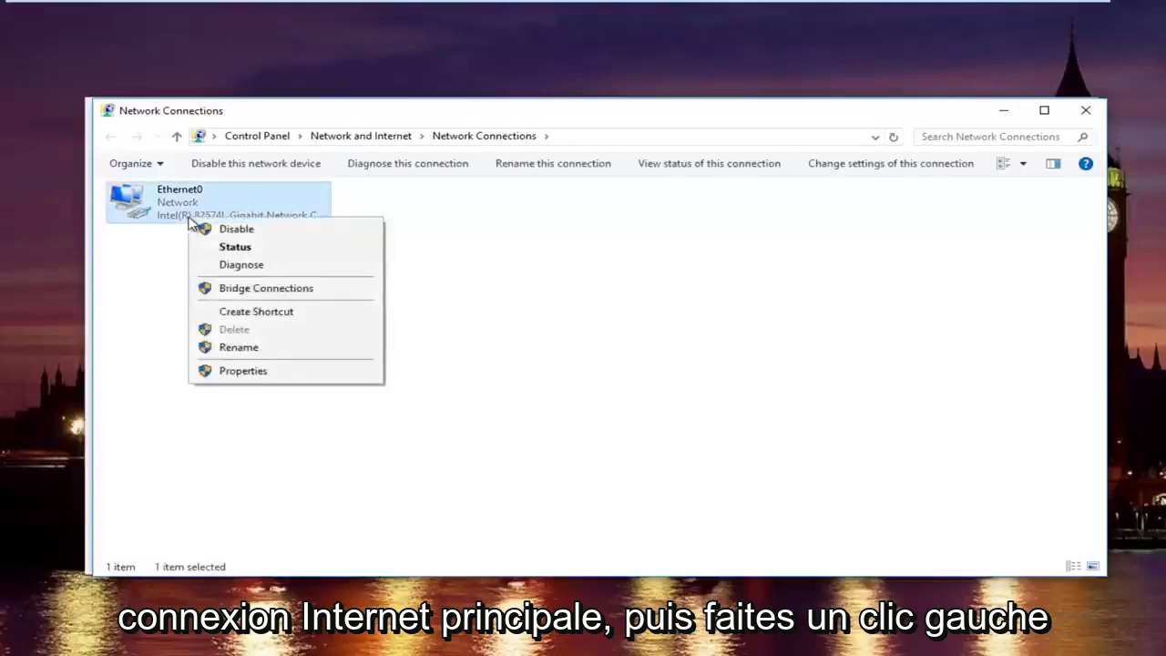
click(244, 372)
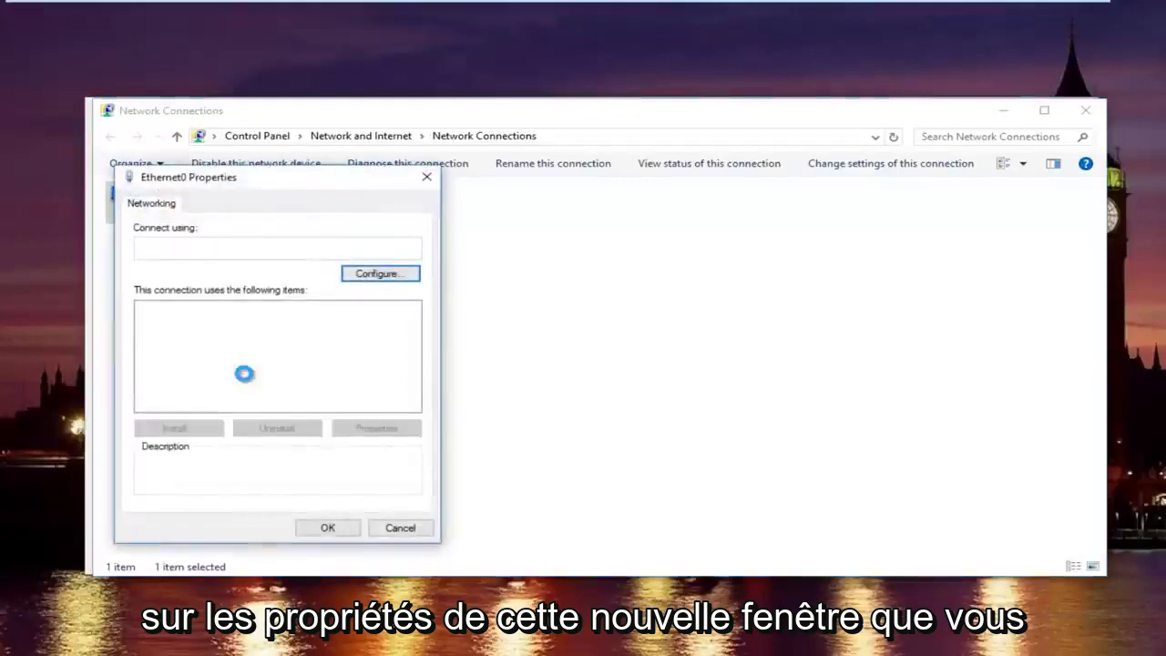
drag(257, 189, 477, 170)
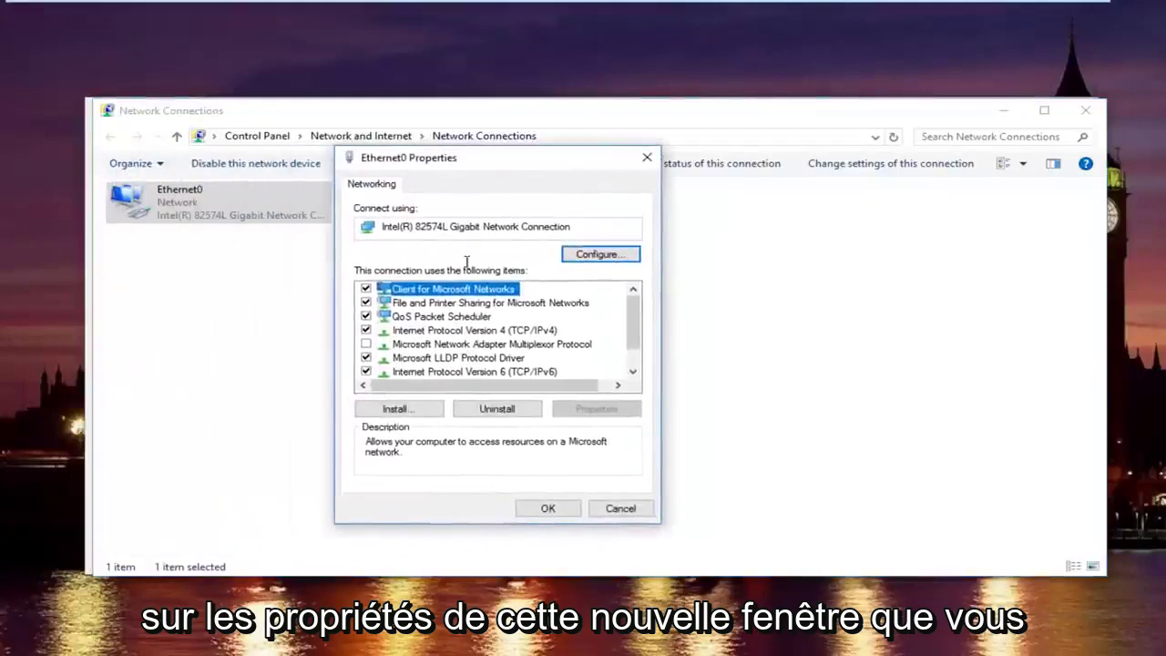
click(430, 332)
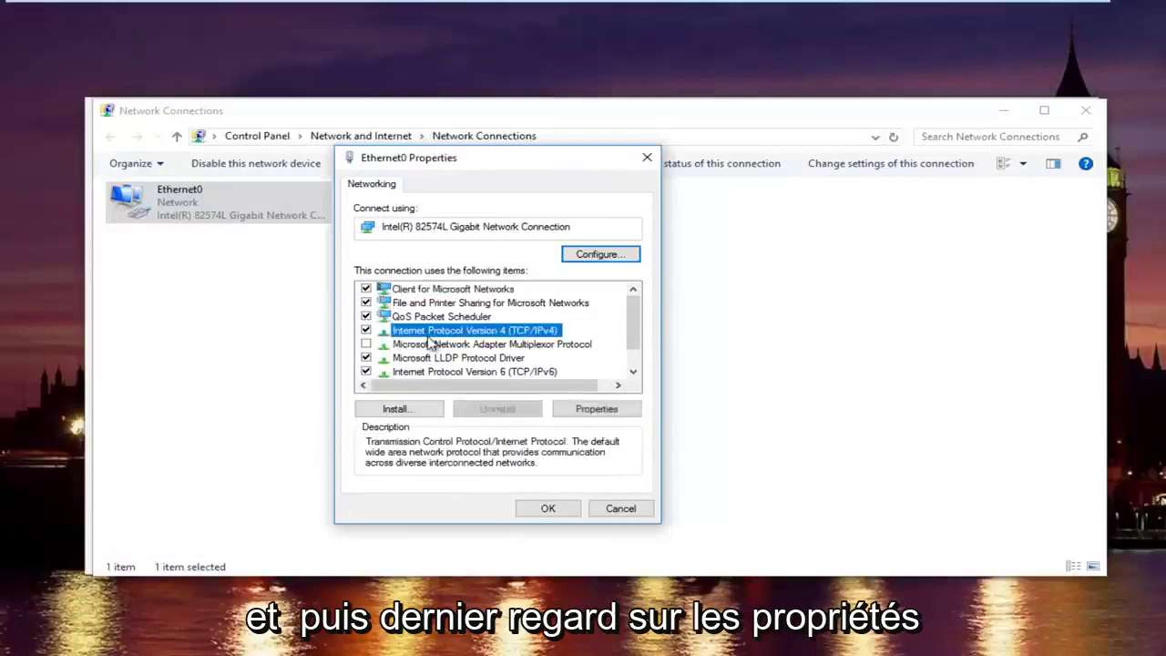
click(580, 410)
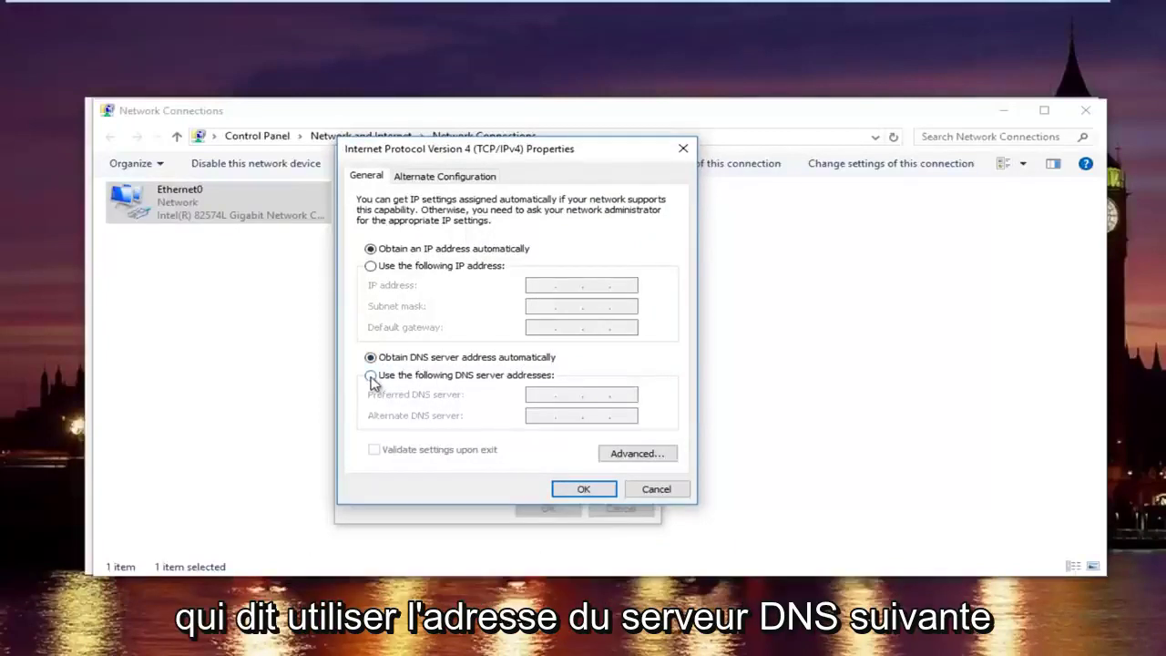
Step: Set the preferred DNS server to 8.8.8.8 and the alternate to 8.8.4.4, validate settings upon exit, and close the Ethernet0 properties
click(370, 376)
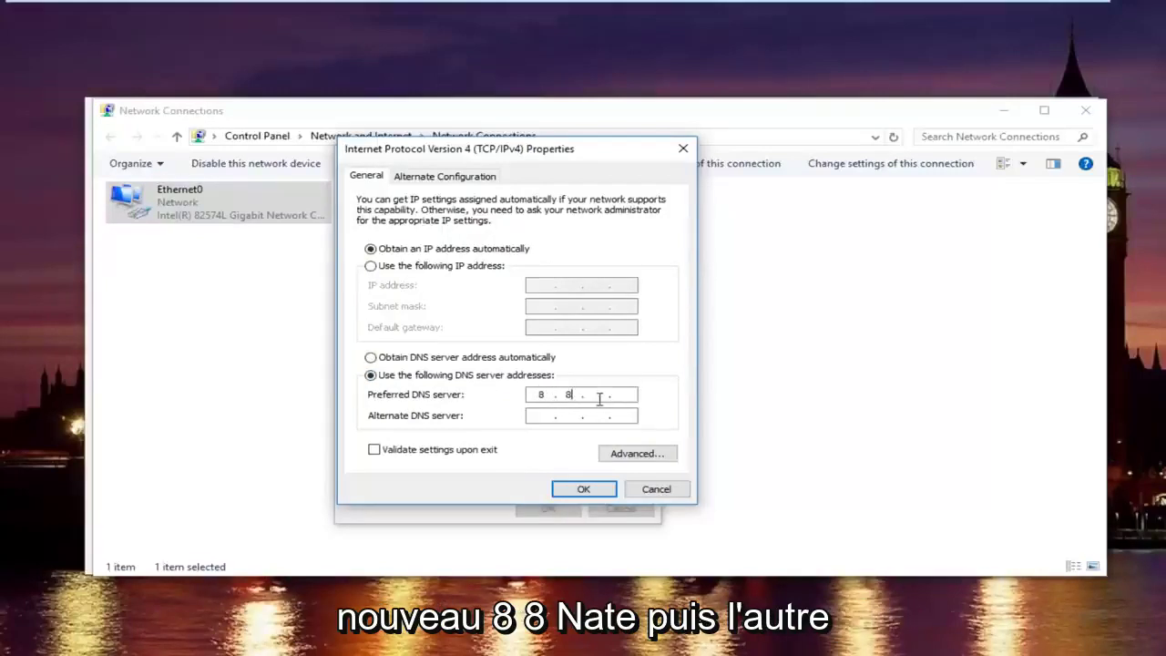
text(8)
click(543, 417)
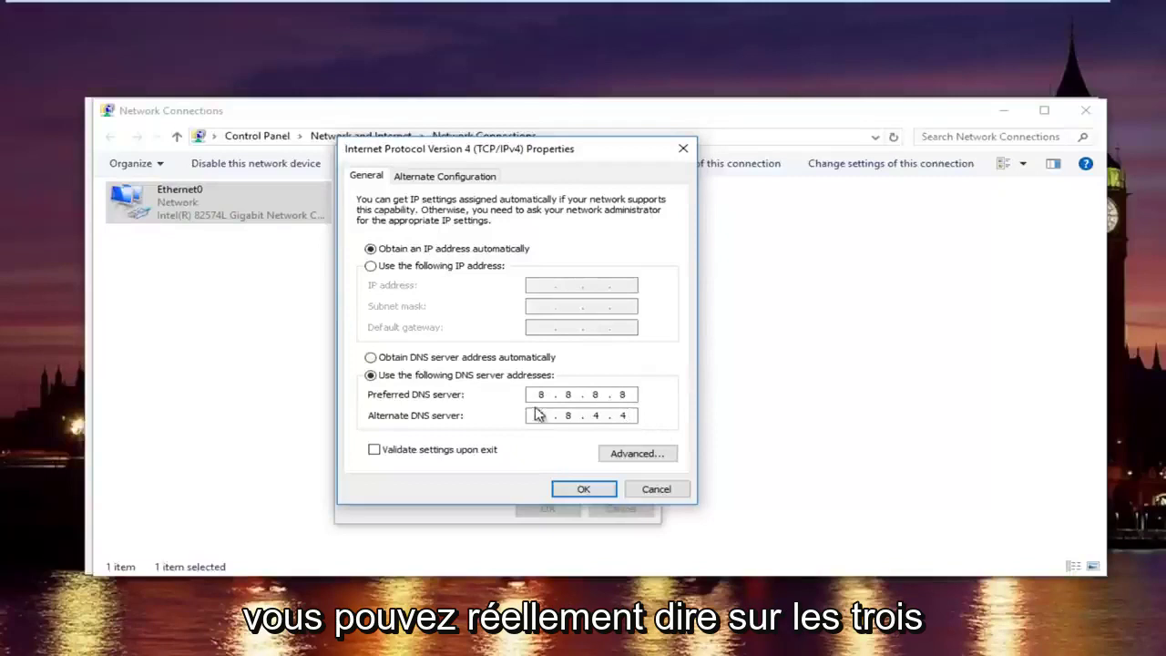
click(536, 415)
text(88)
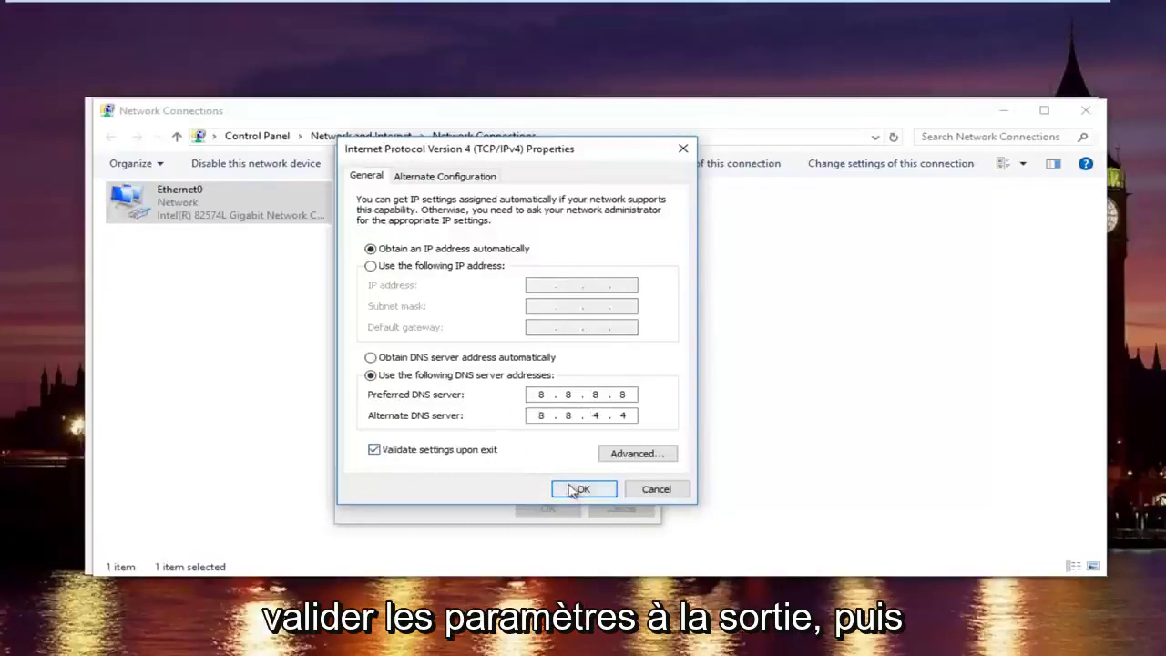
click(579, 490)
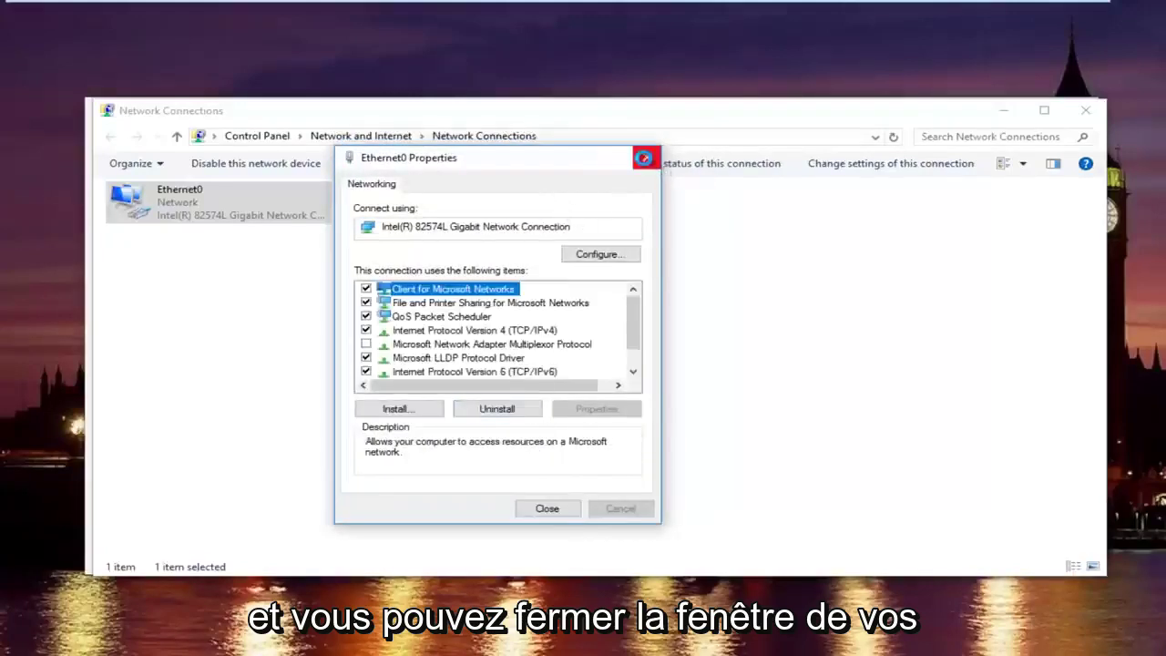
click(647, 159)
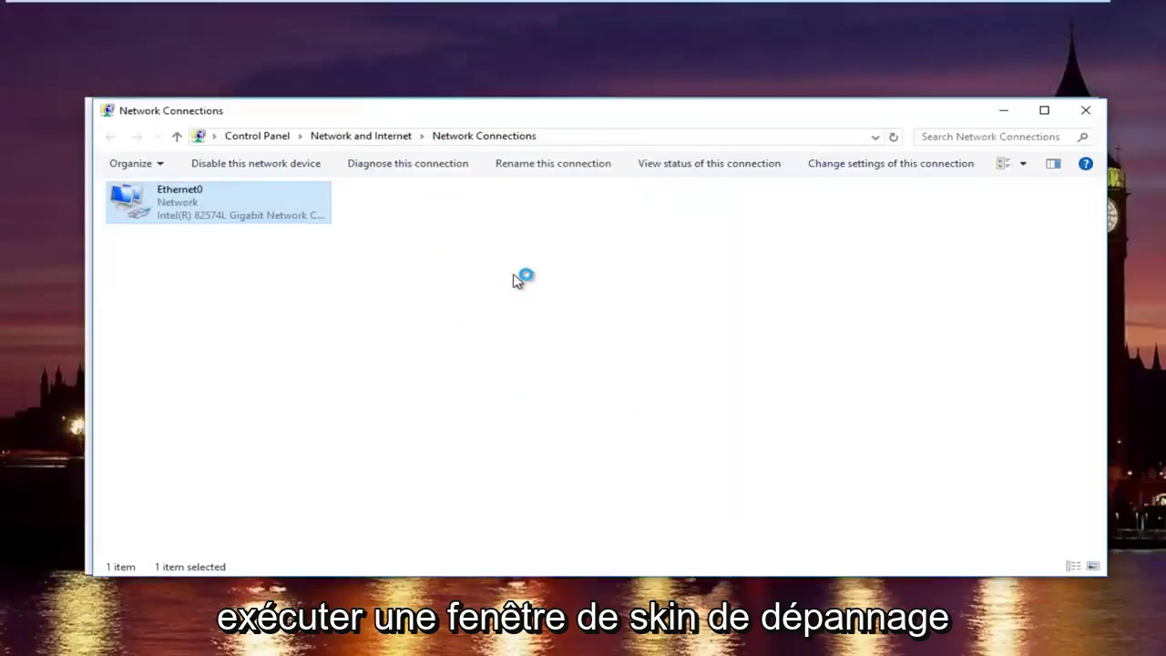
Step: Diagnose the Ethernet0 connection and examine the detection details in the troubleshooting report
click(246, 652)
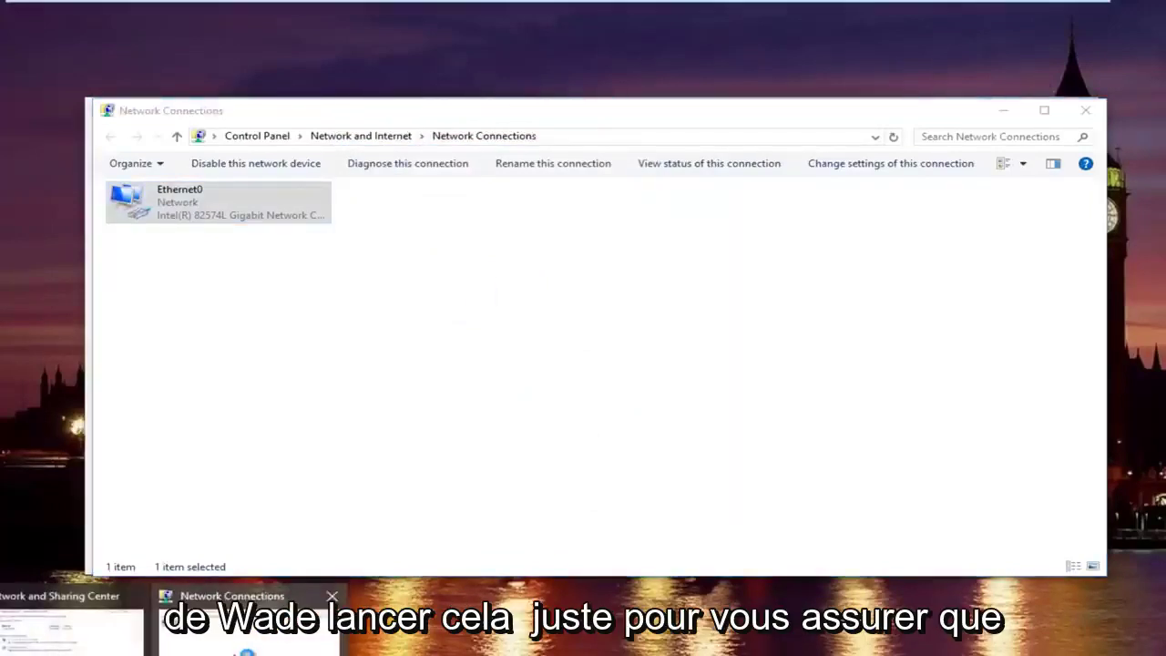
click(407, 163)
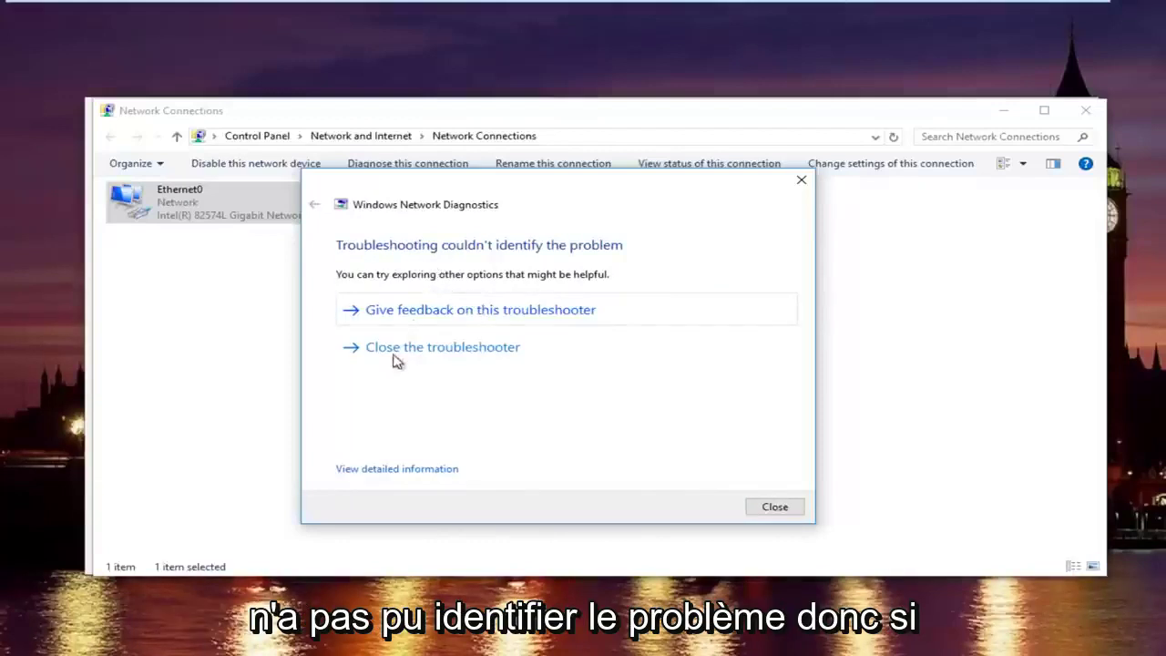
click(398, 471)
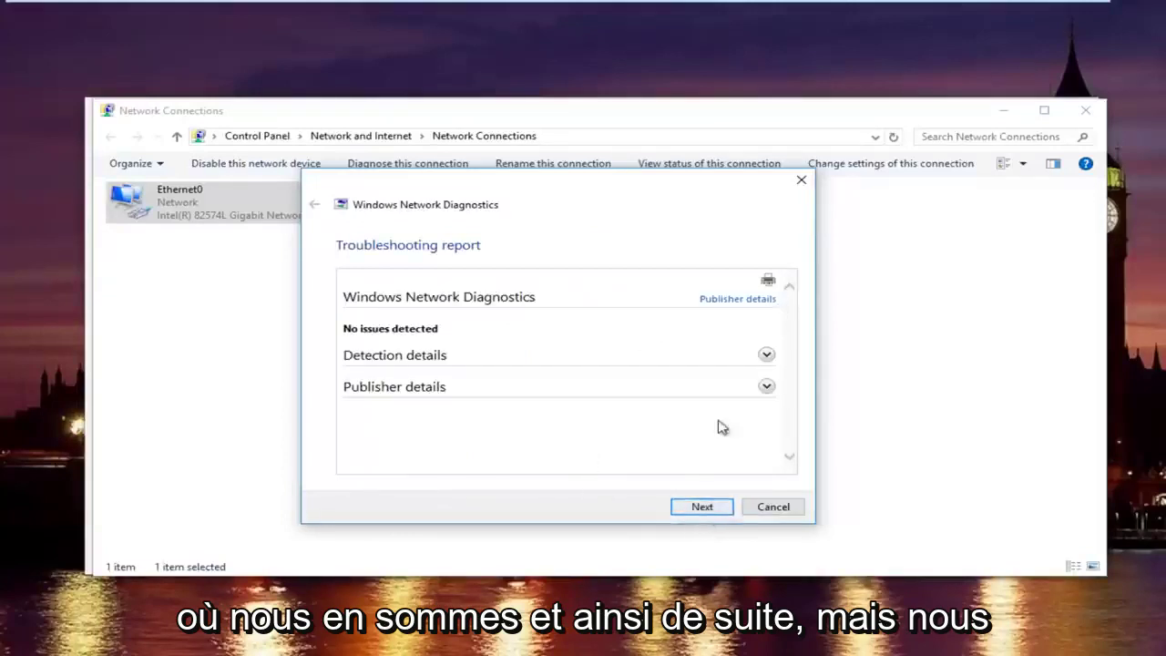
click(766, 356)
scroll(753, 396, down, 2)
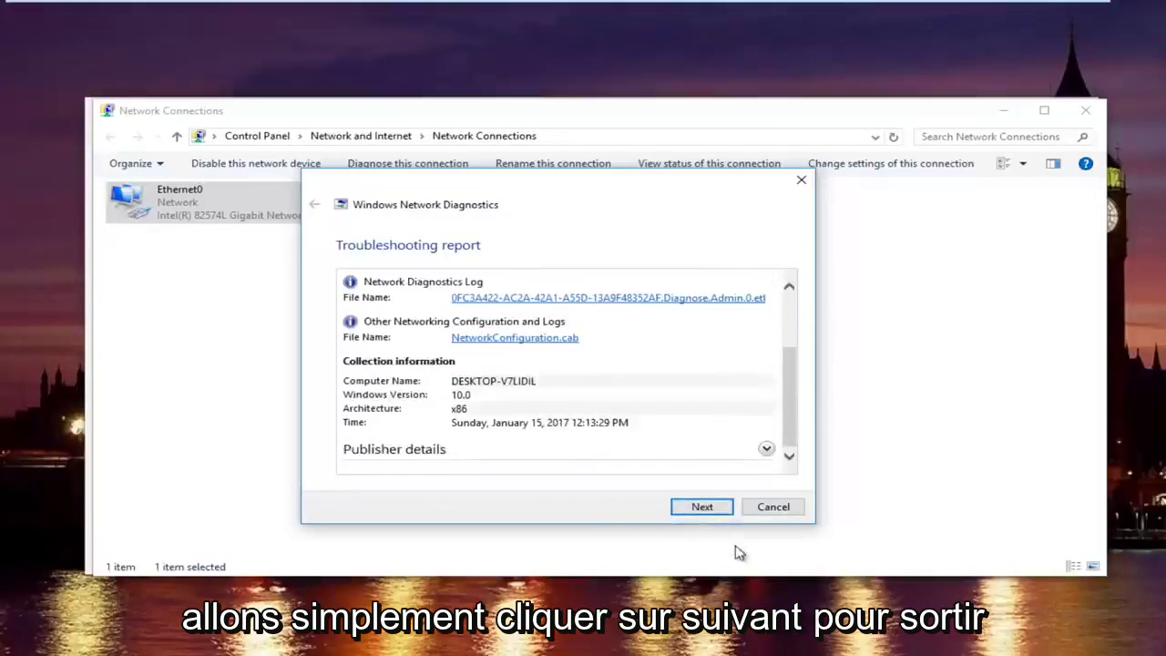
Step: Close the network troubleshooter and the Network Connections window
click(709, 508)
click(774, 506)
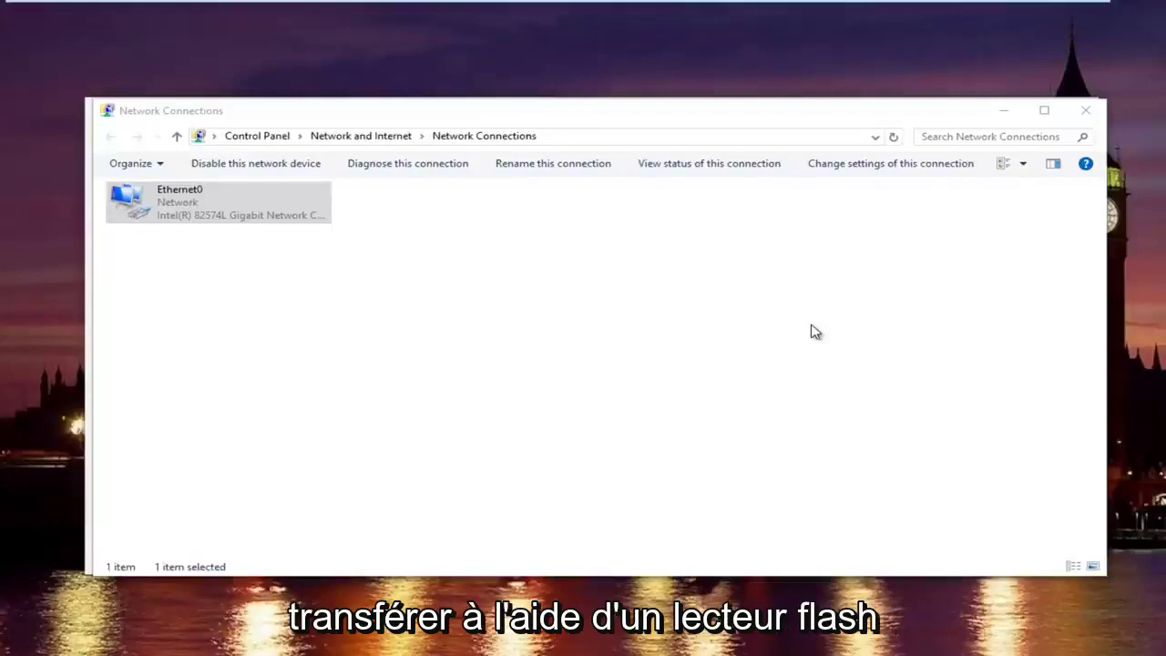
click(1083, 112)
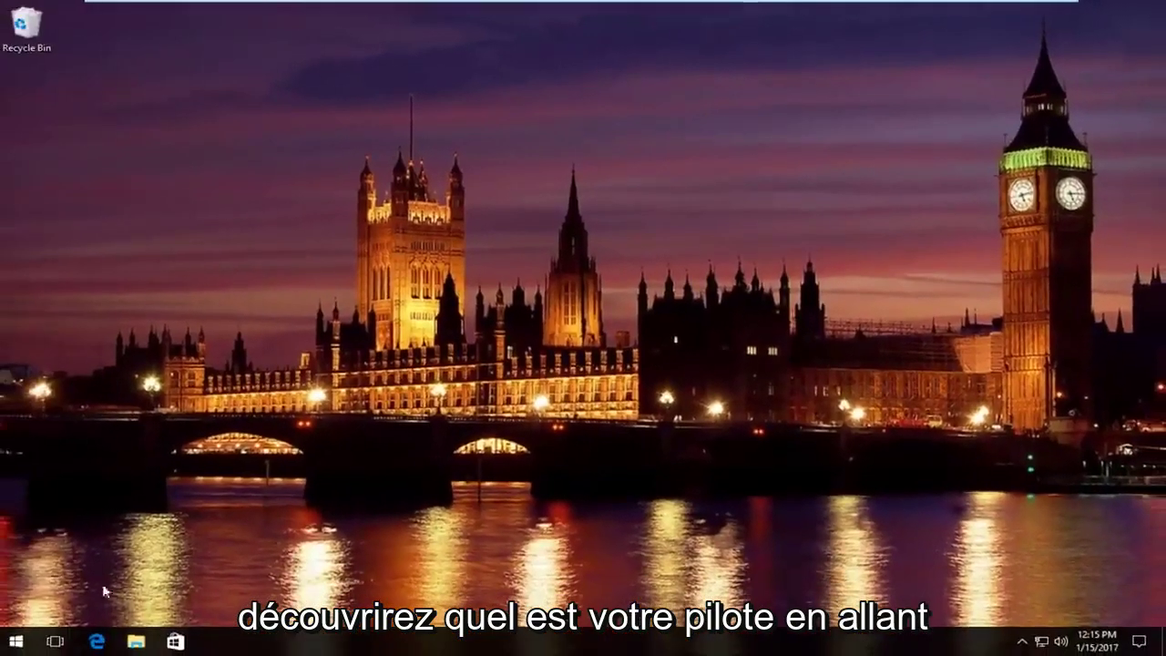
Step: Search Windows for "device manager", open Device Manager, and close its duplicate windows
click(13, 642)
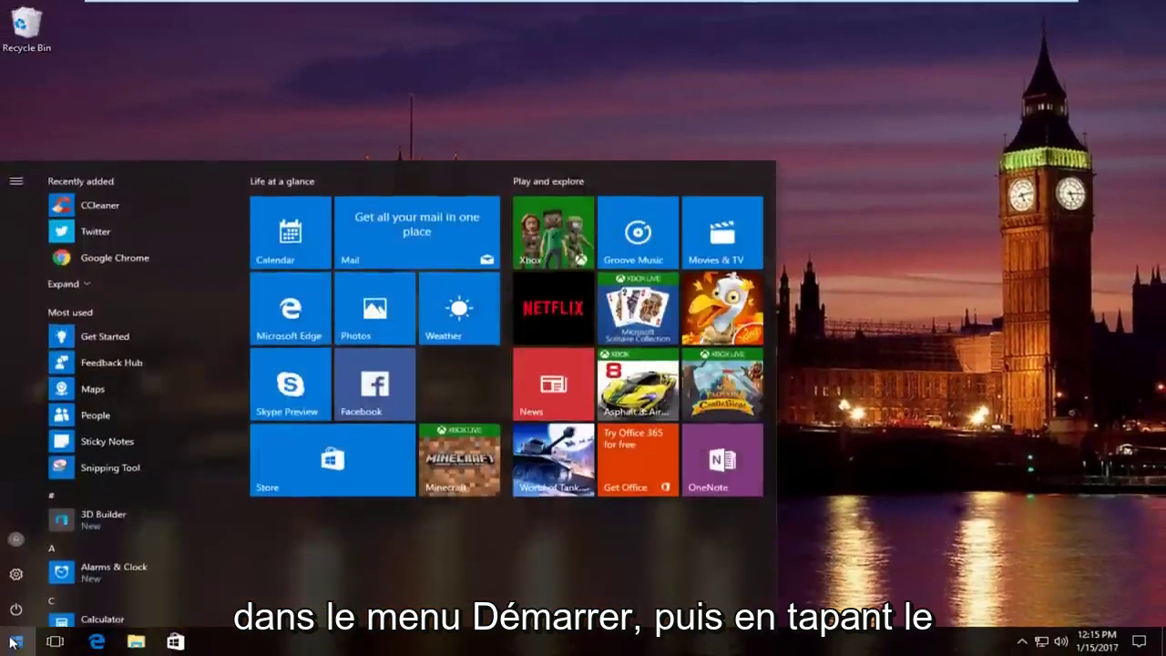
text(de)
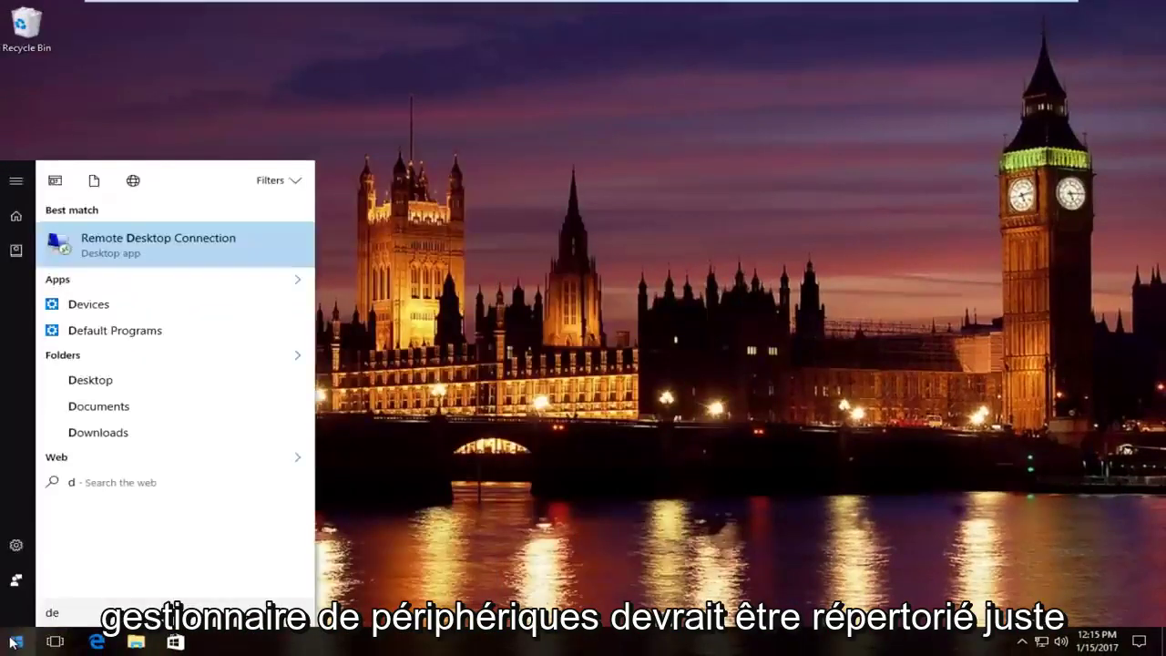
text(vice)
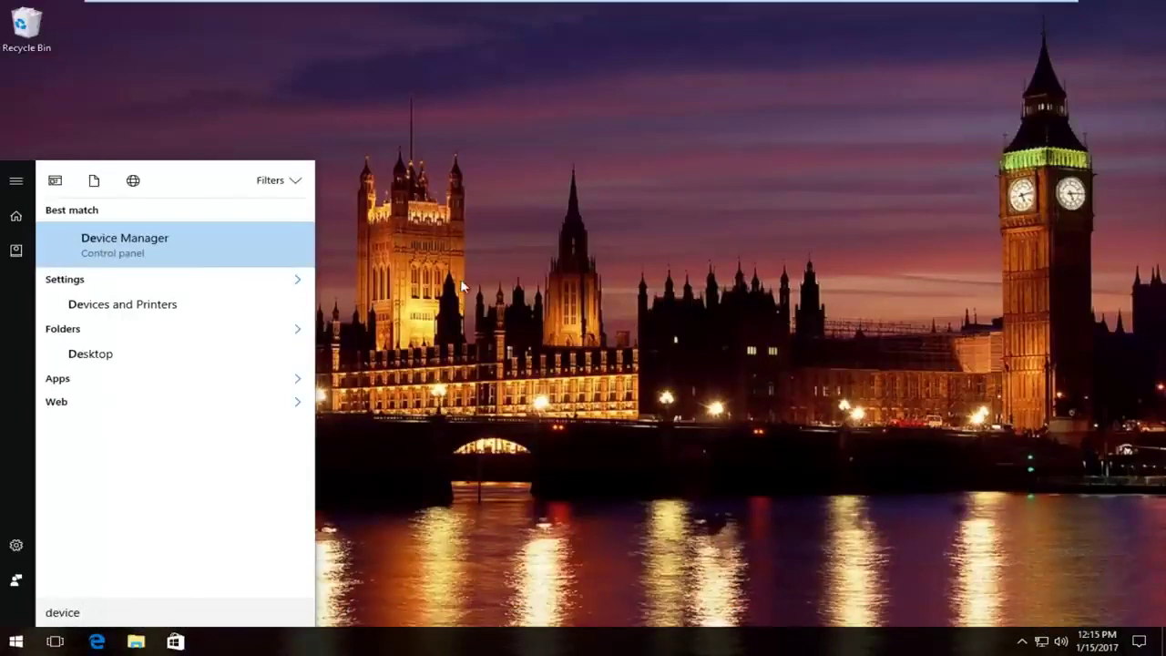
text(manager)
click(130, 244)
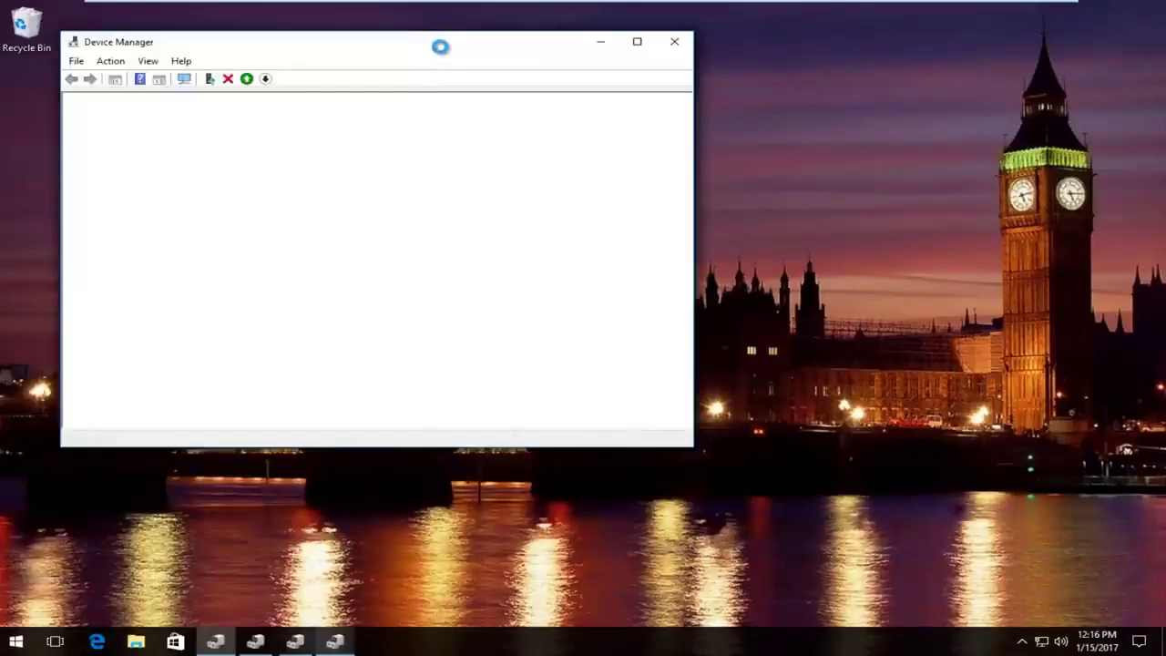
drag(440, 47, 454, 47)
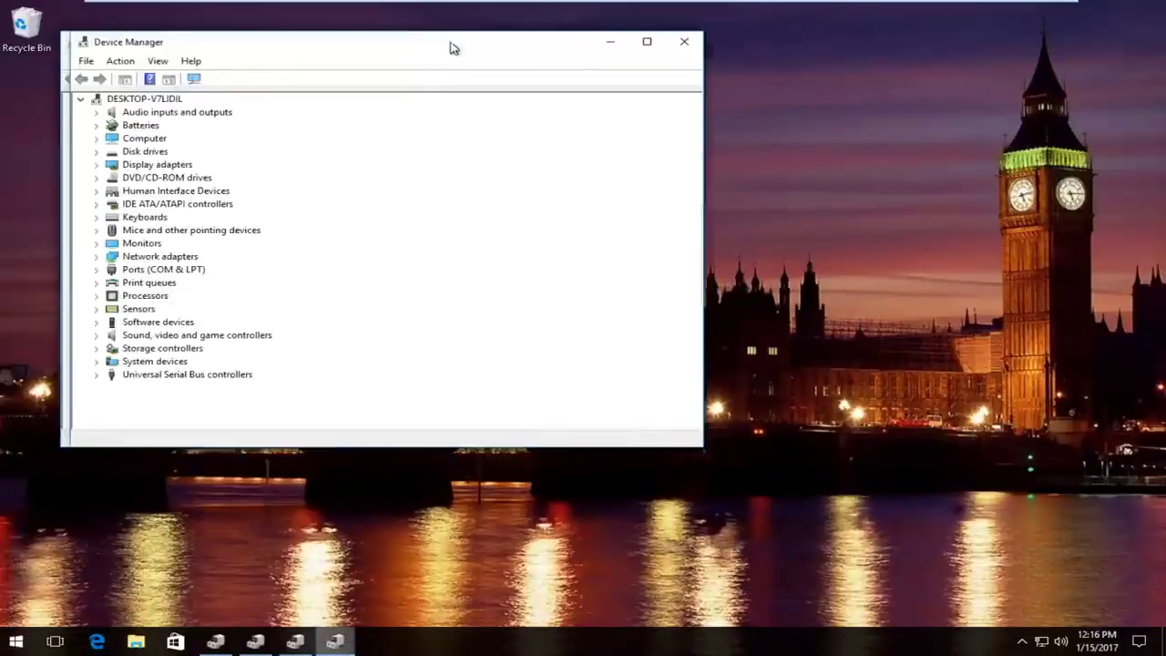
click(676, 42)
click(677, 42)
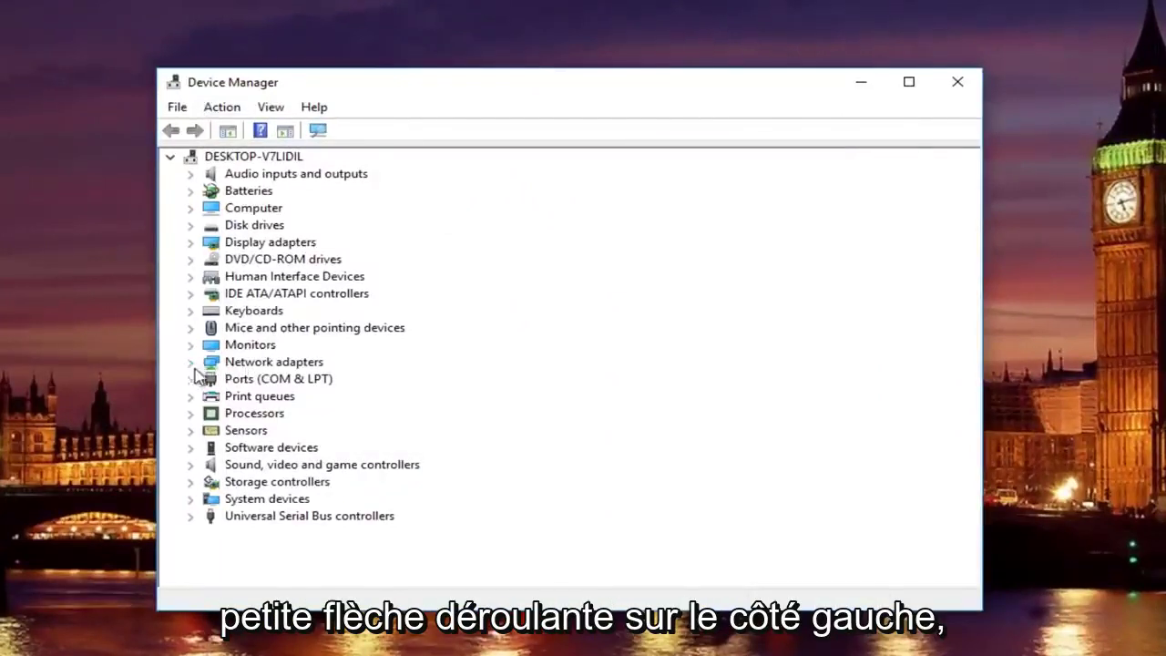
Step: Expand the network adapters and start a driver update for the Intel(R) 82574L Gigabit Network Connection, choosing to browse the computer for driver software
click(190, 363)
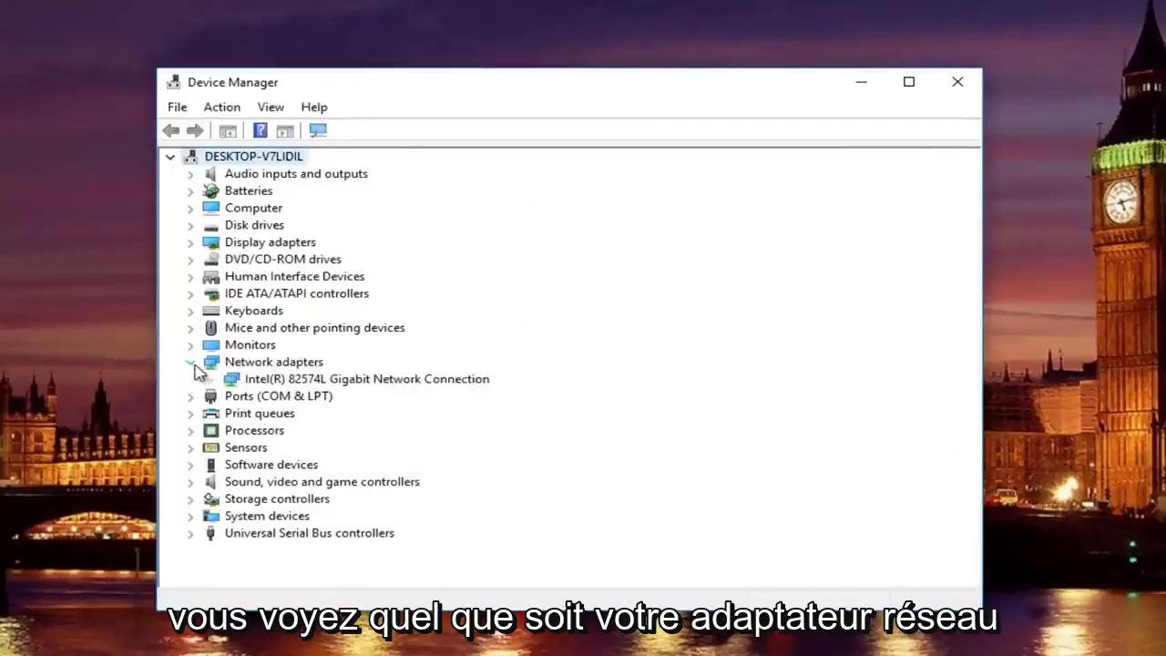
click(278, 381)
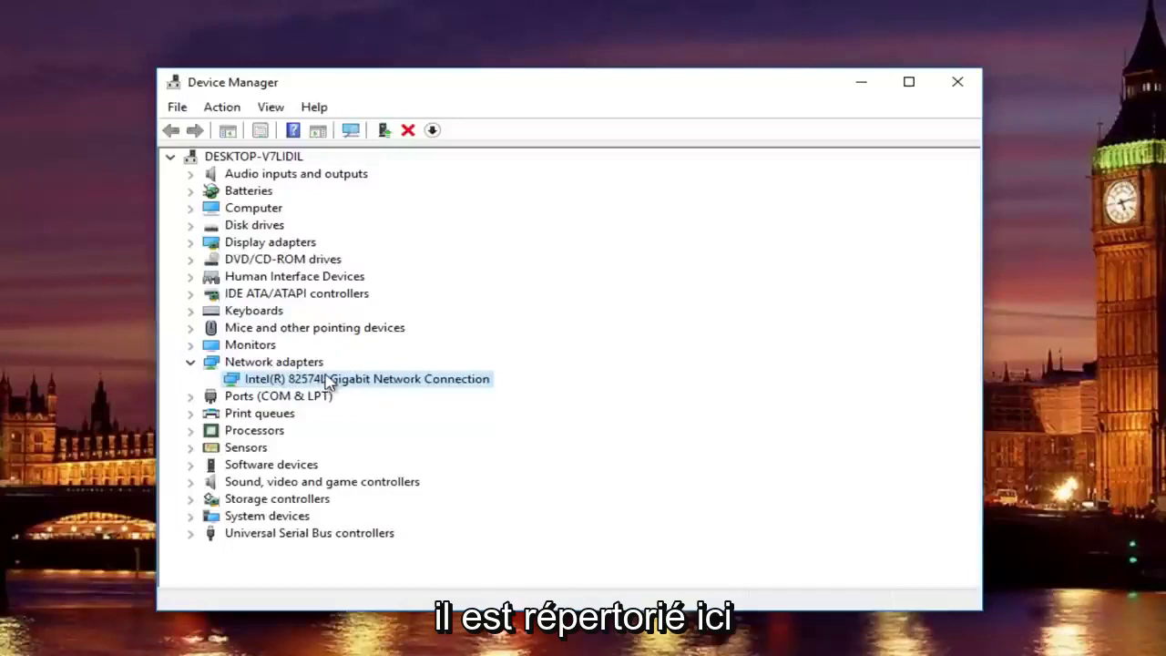
right_click(328, 383)
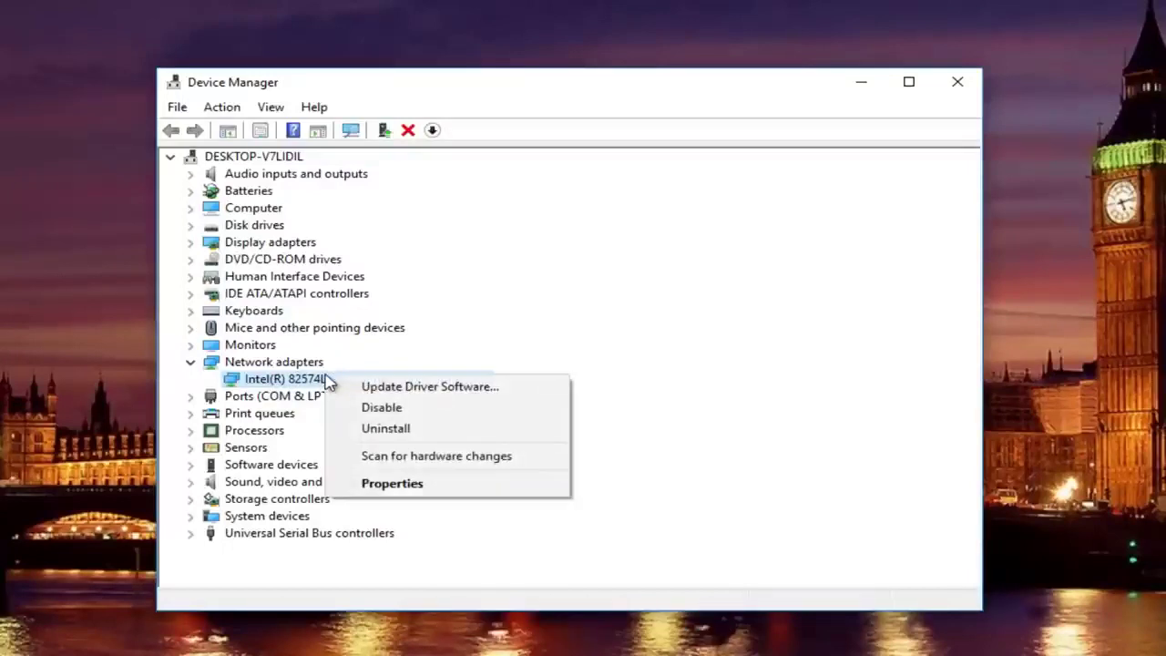
click(398, 387)
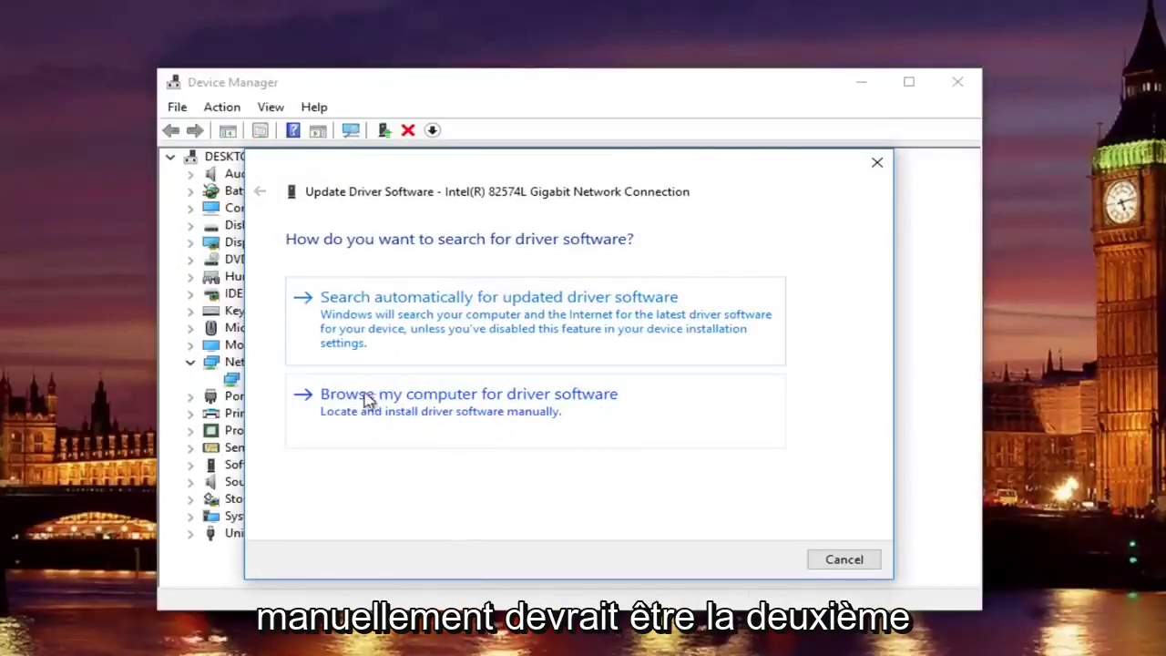
click(418, 395)
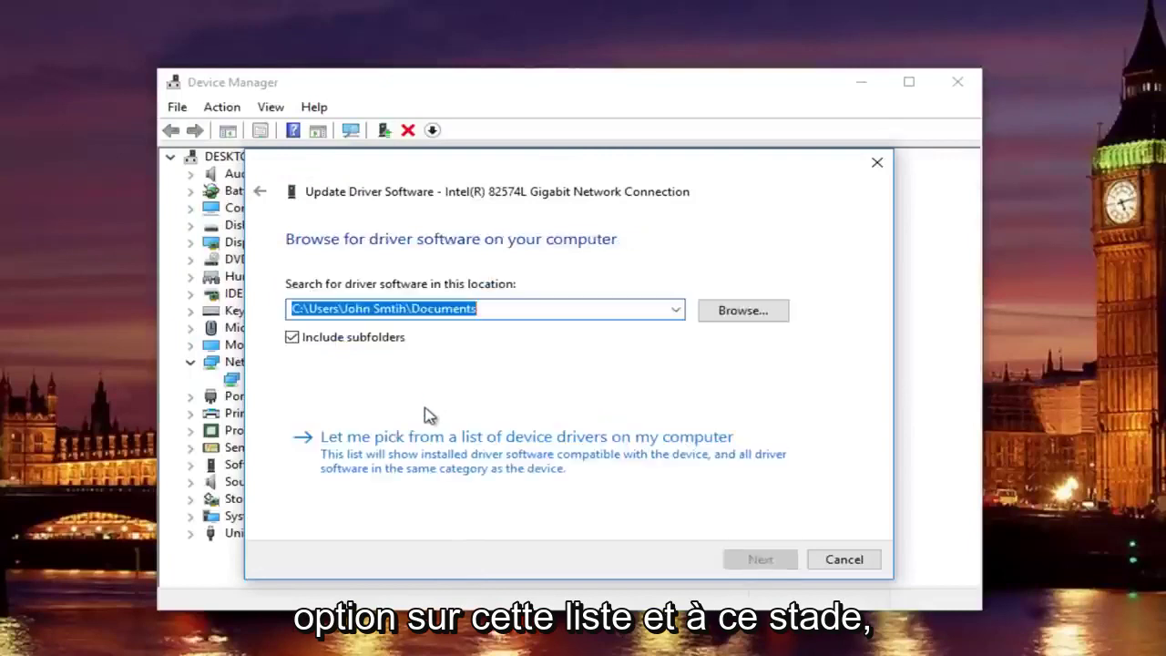
Step: Look through the available folders and drives for the driver location, then close the folder browser and the driver update wizard
click(743, 310)
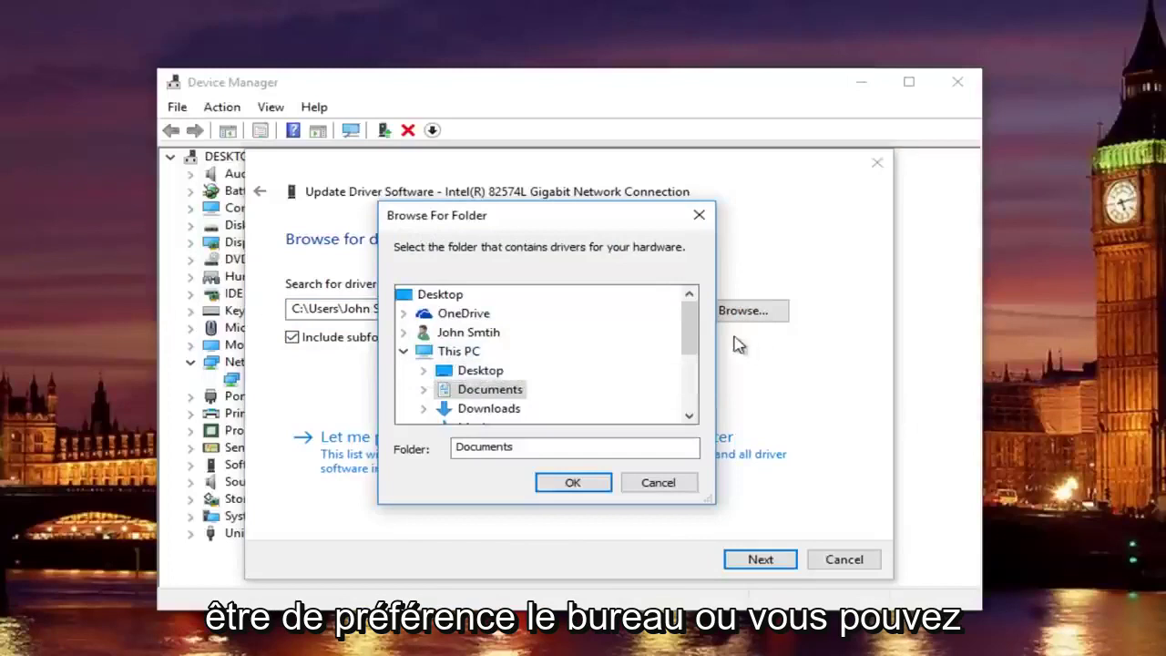
drag(692, 330, 679, 407)
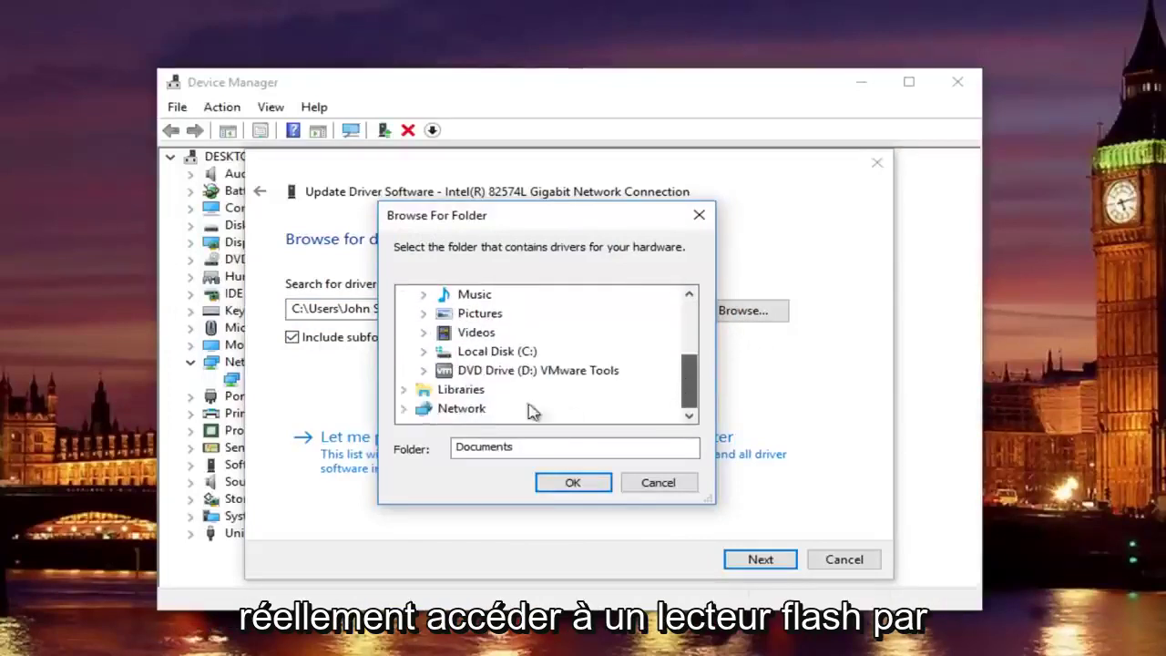
scroll(690, 323, up, 1)
scroll(690, 324, up, 2)
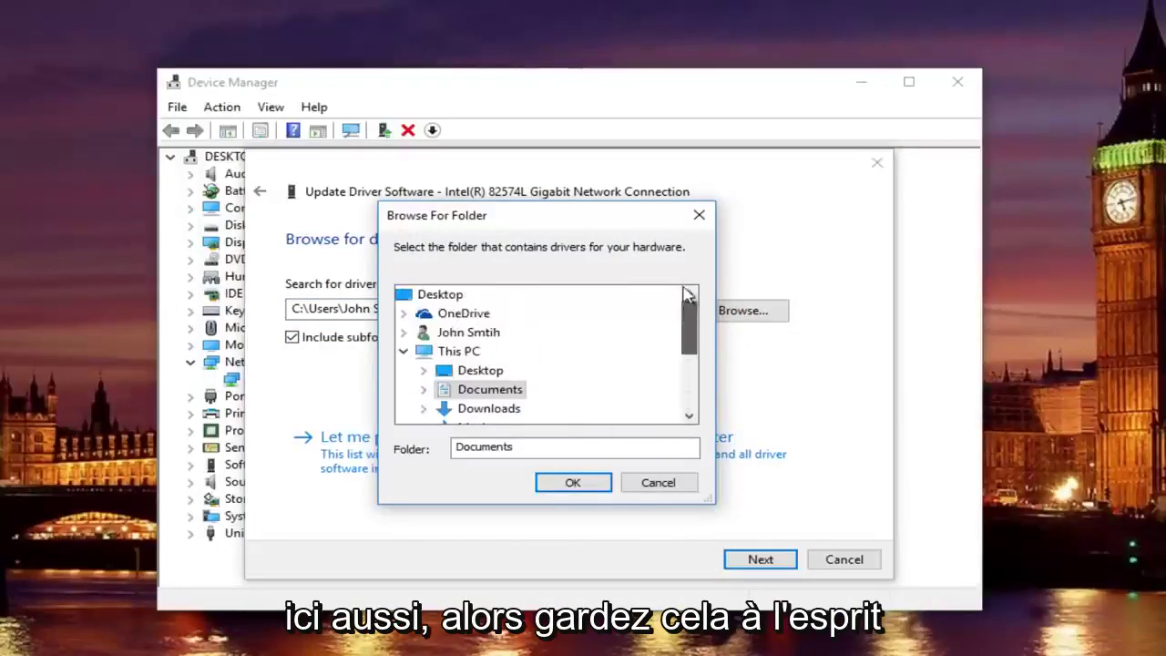
click(698, 216)
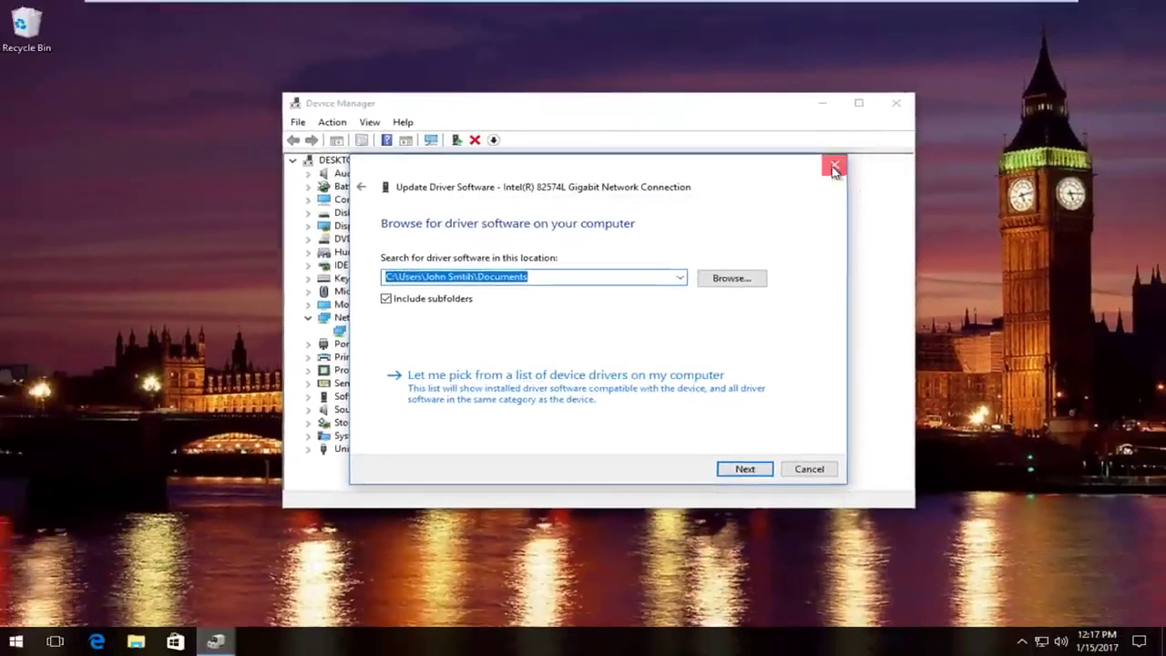
click(877, 166)
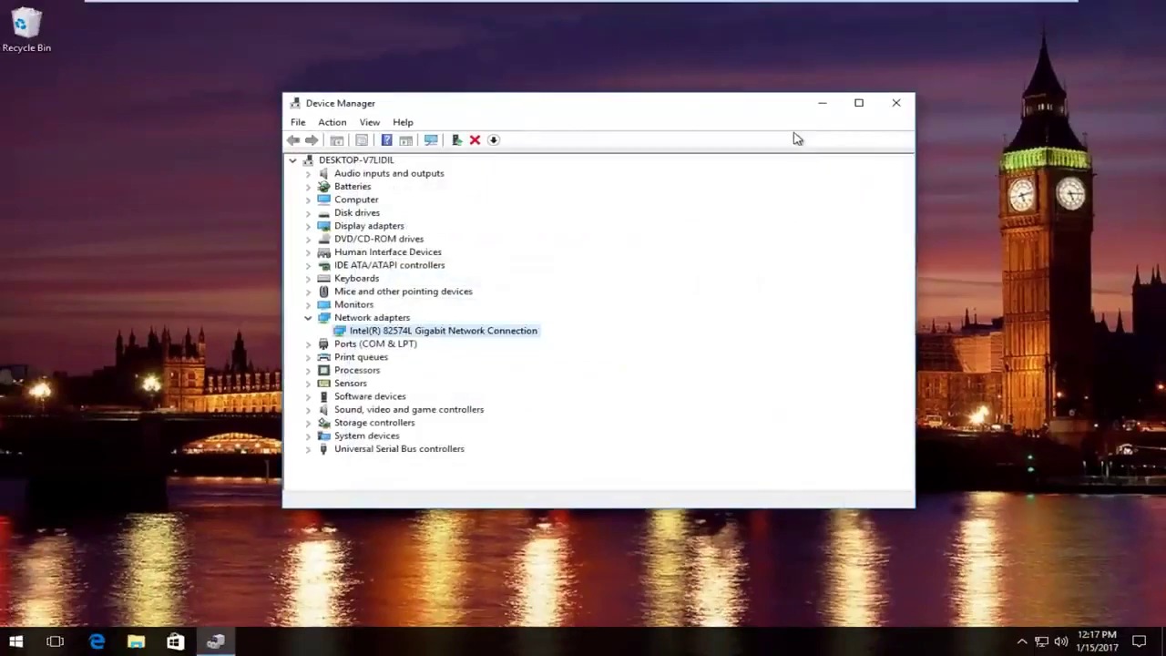